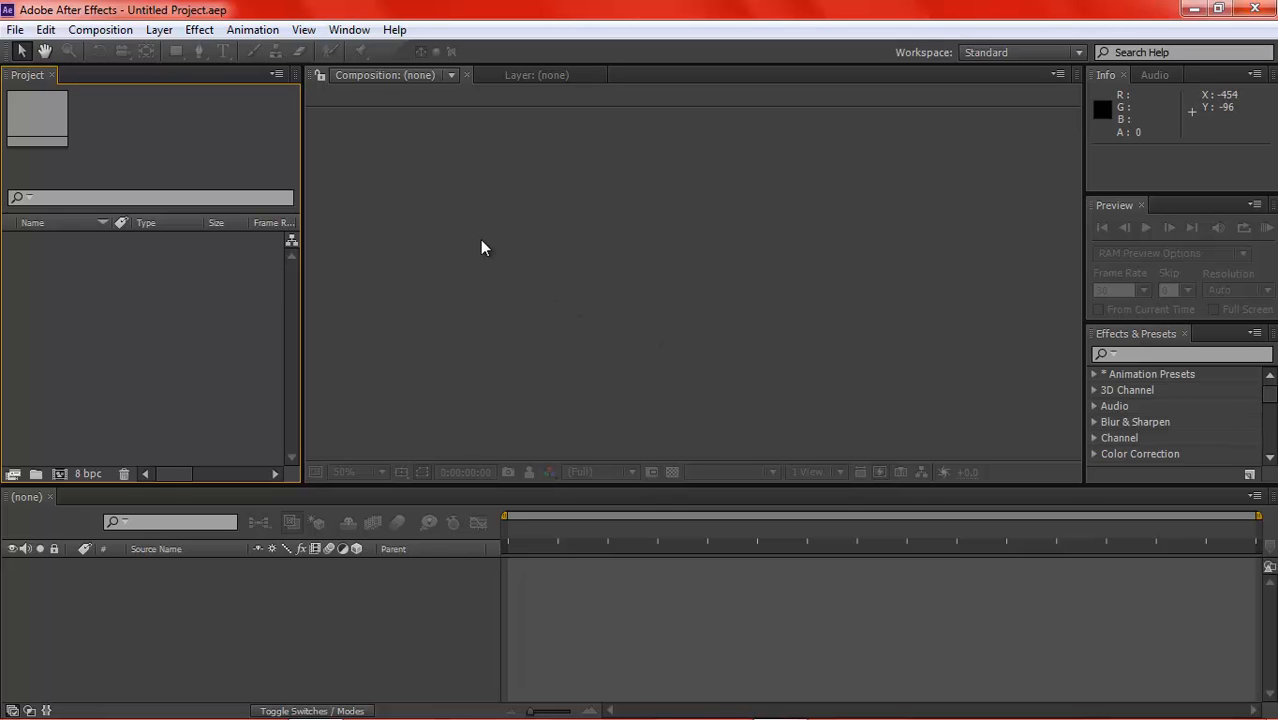
pyautogui.click(389, 268)
pyautogui.click(101, 274)
pyautogui.click(209, 627)
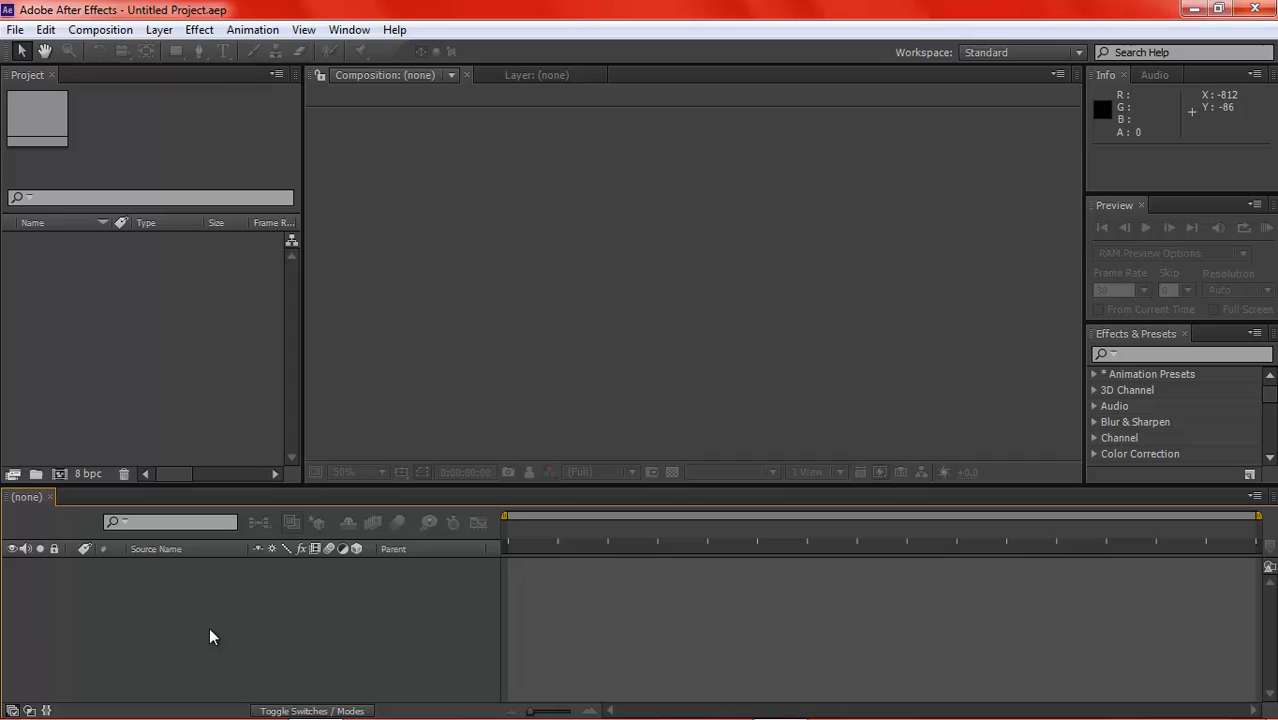
pyautogui.click(830, 335)
pyautogui.click(1175, 152)
pyautogui.click(991, 266)
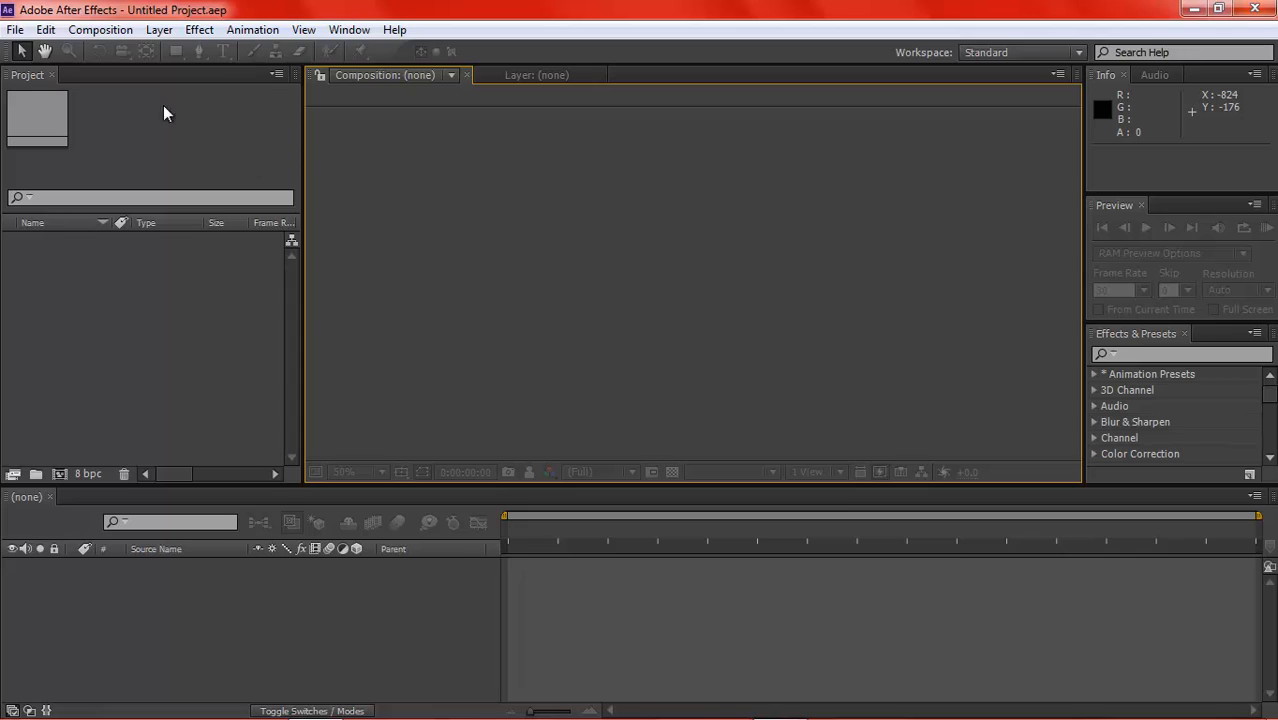
pyautogui.click(156, 294)
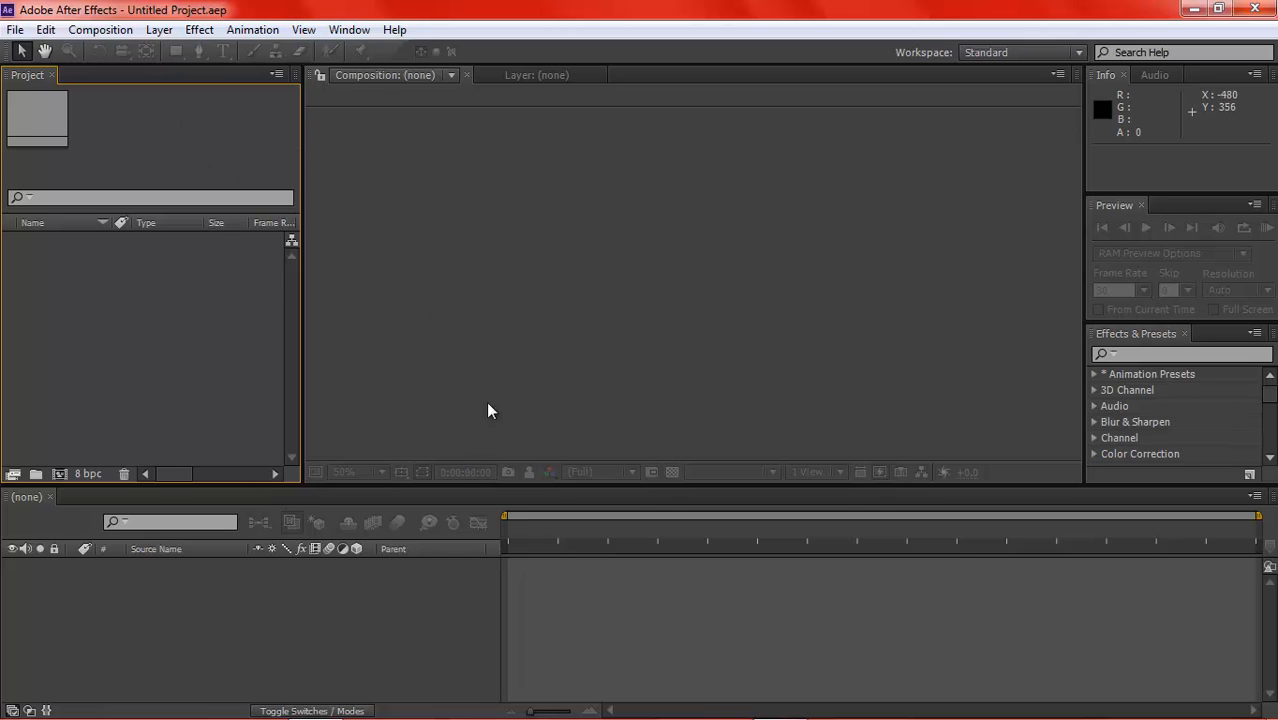
pyautogui.click(588, 358)
pyautogui.click(201, 324)
pyautogui.click(386, 242)
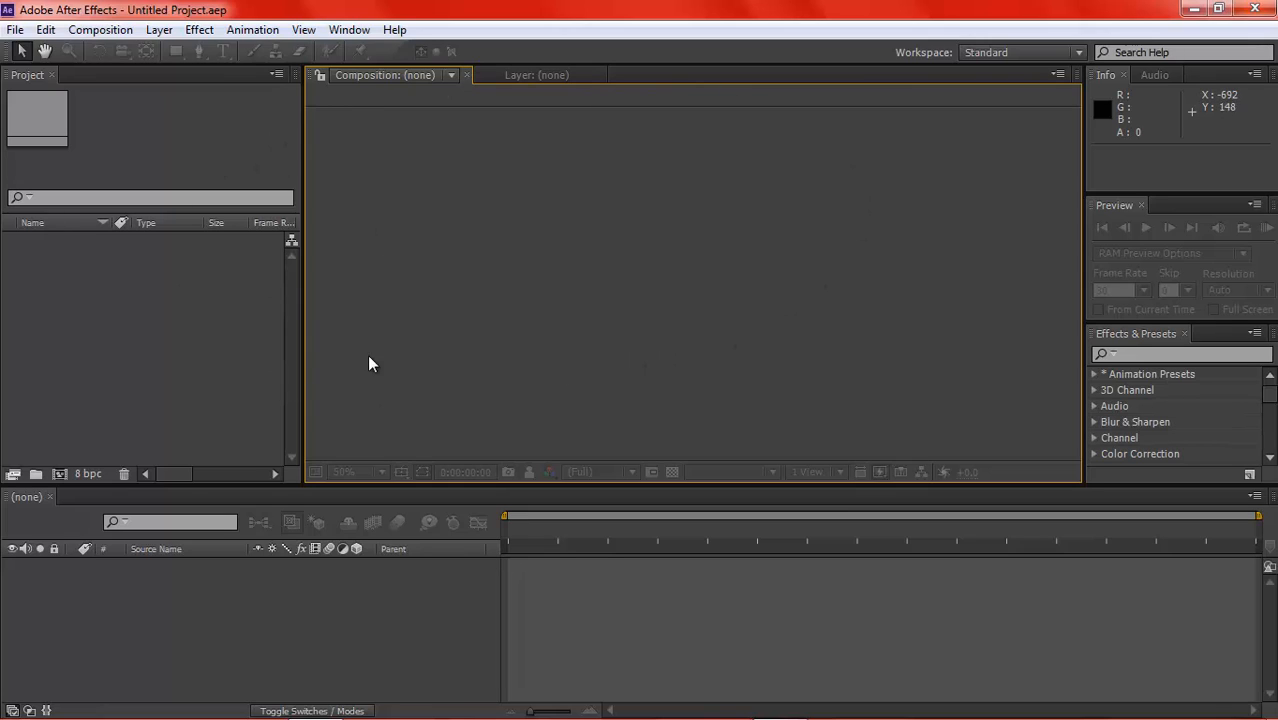
pyautogui.click(165, 122)
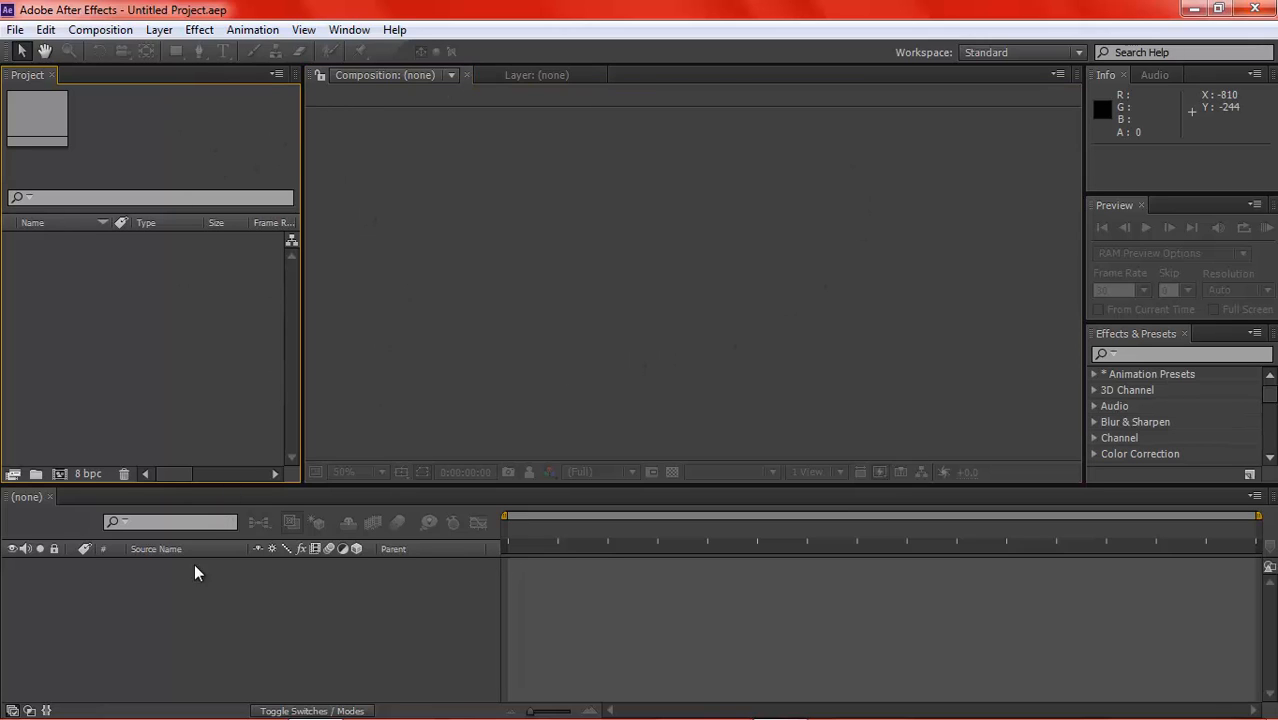
pyautogui.click(203, 615)
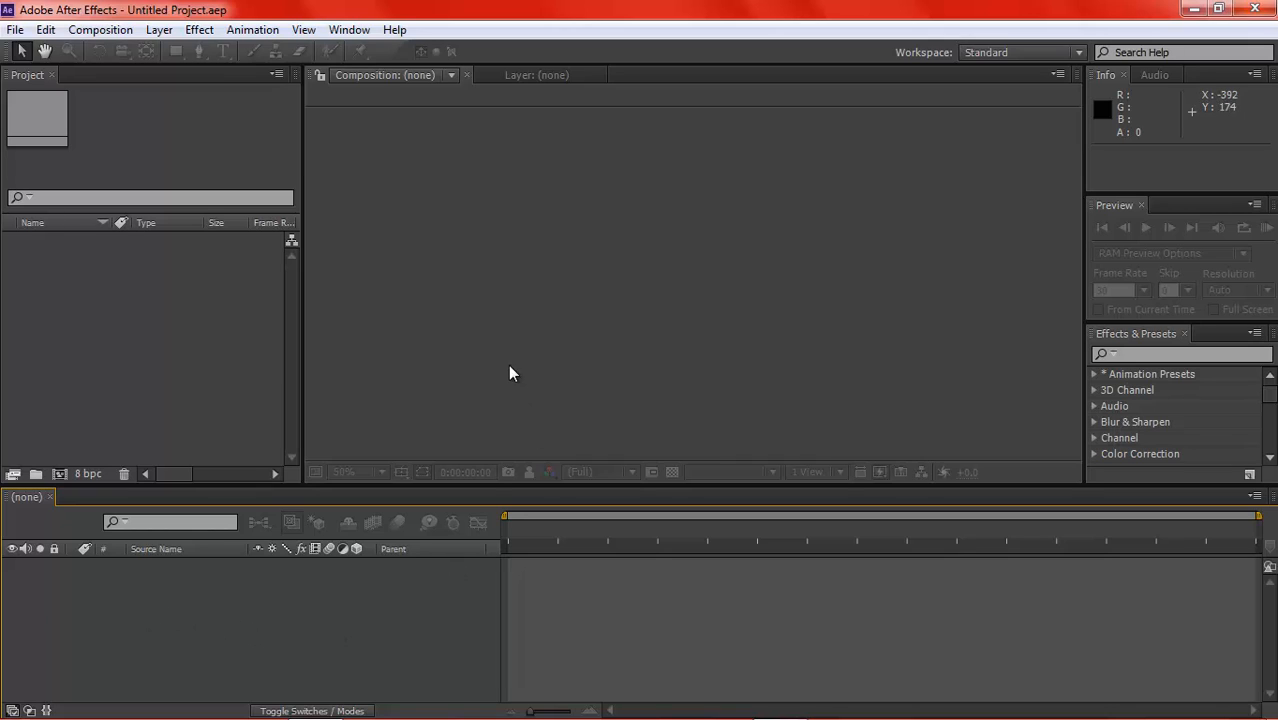
pyautogui.click(519, 307)
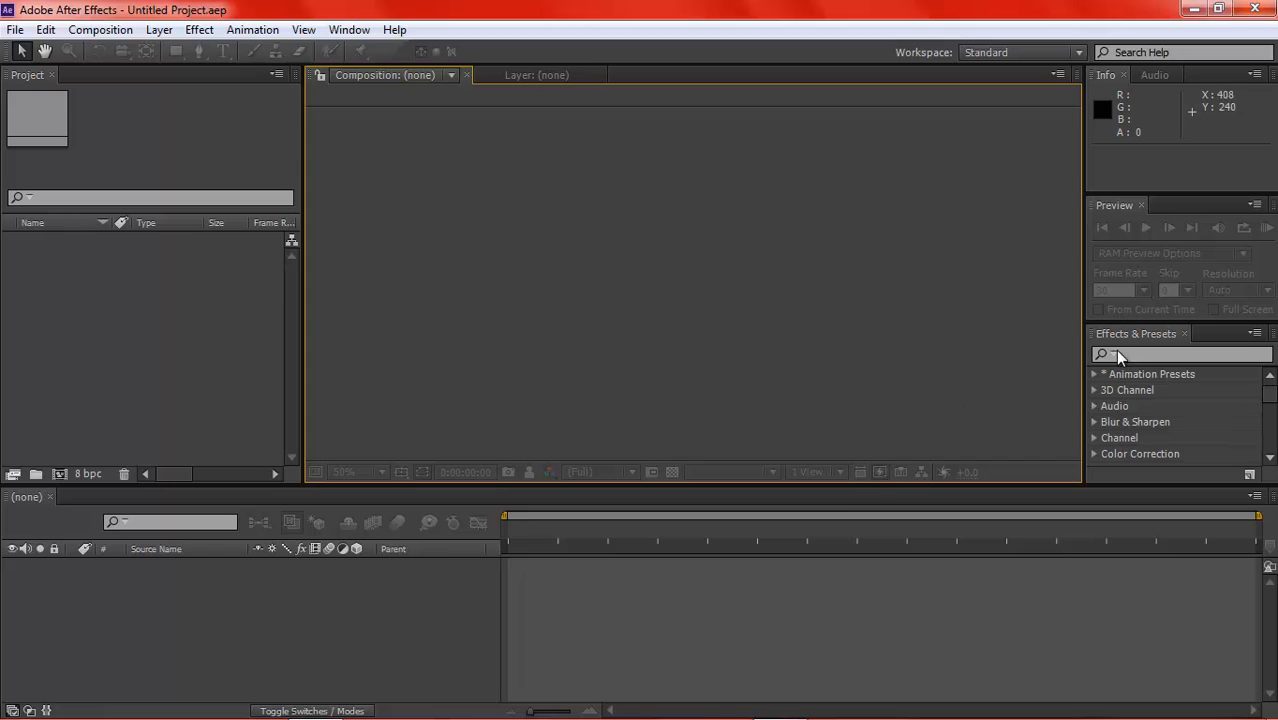
pyautogui.click(1185, 162)
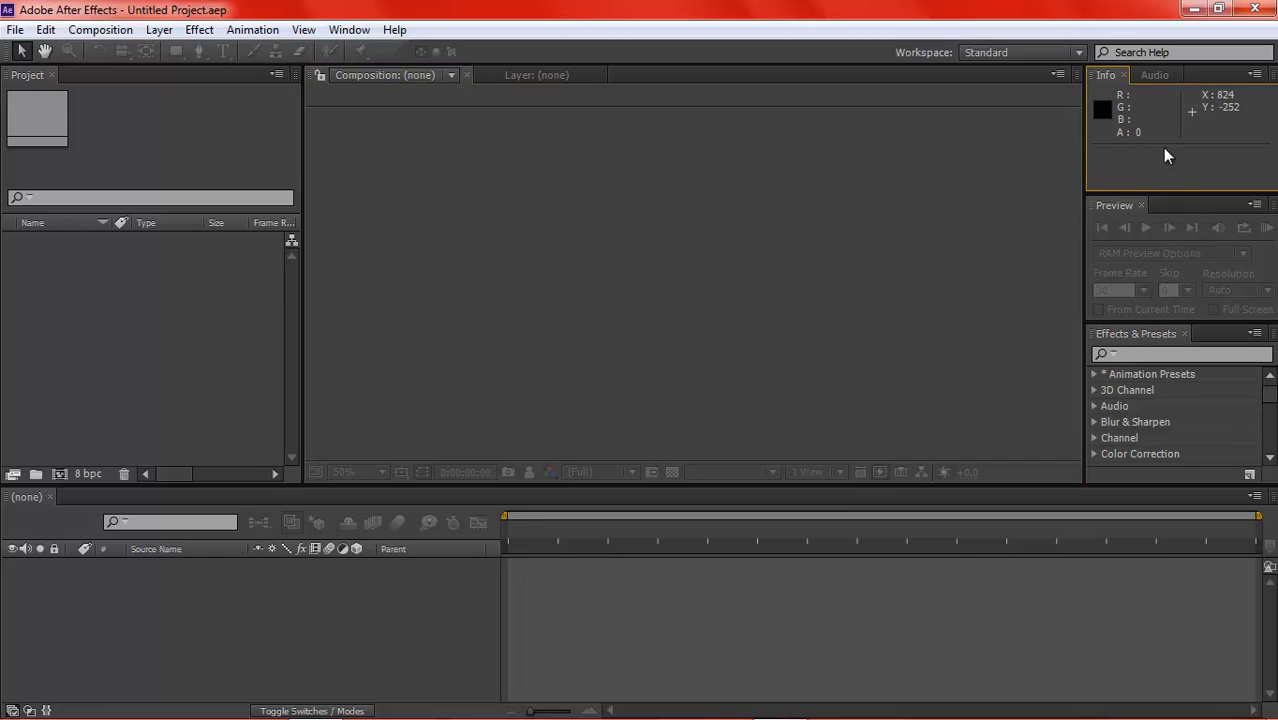
pyautogui.click(1132, 206)
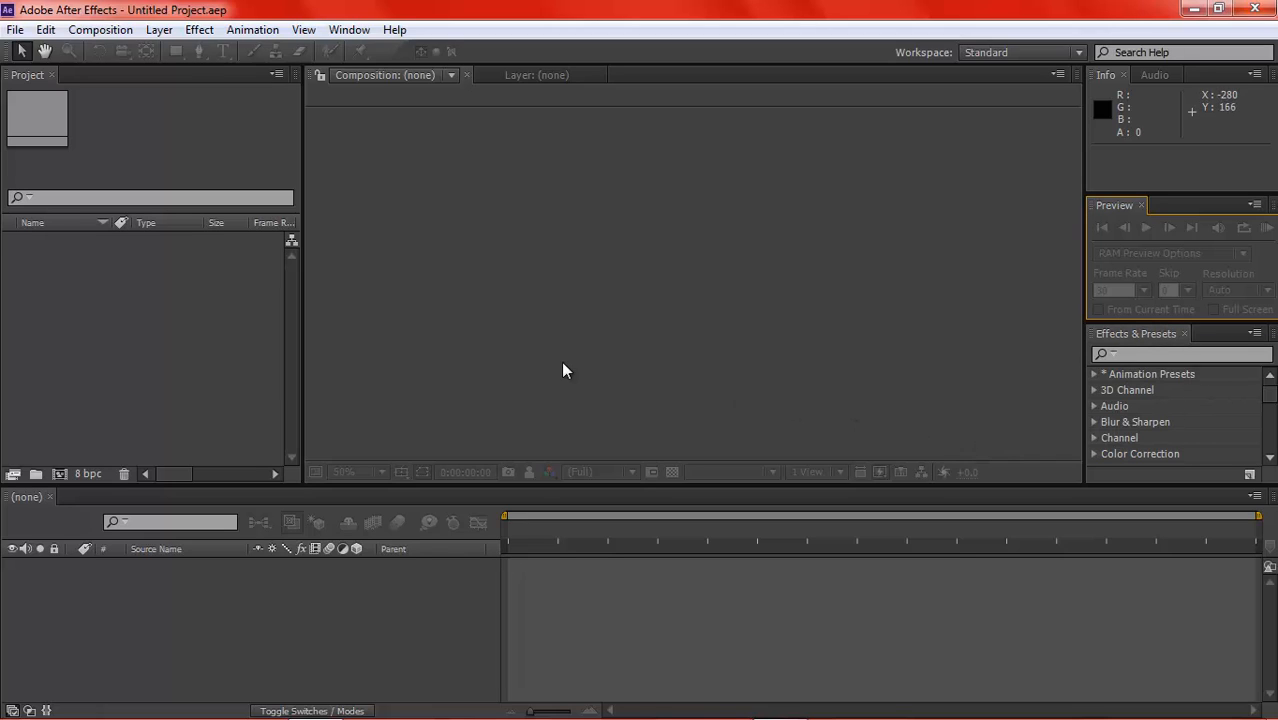
pyautogui.click(253, 294)
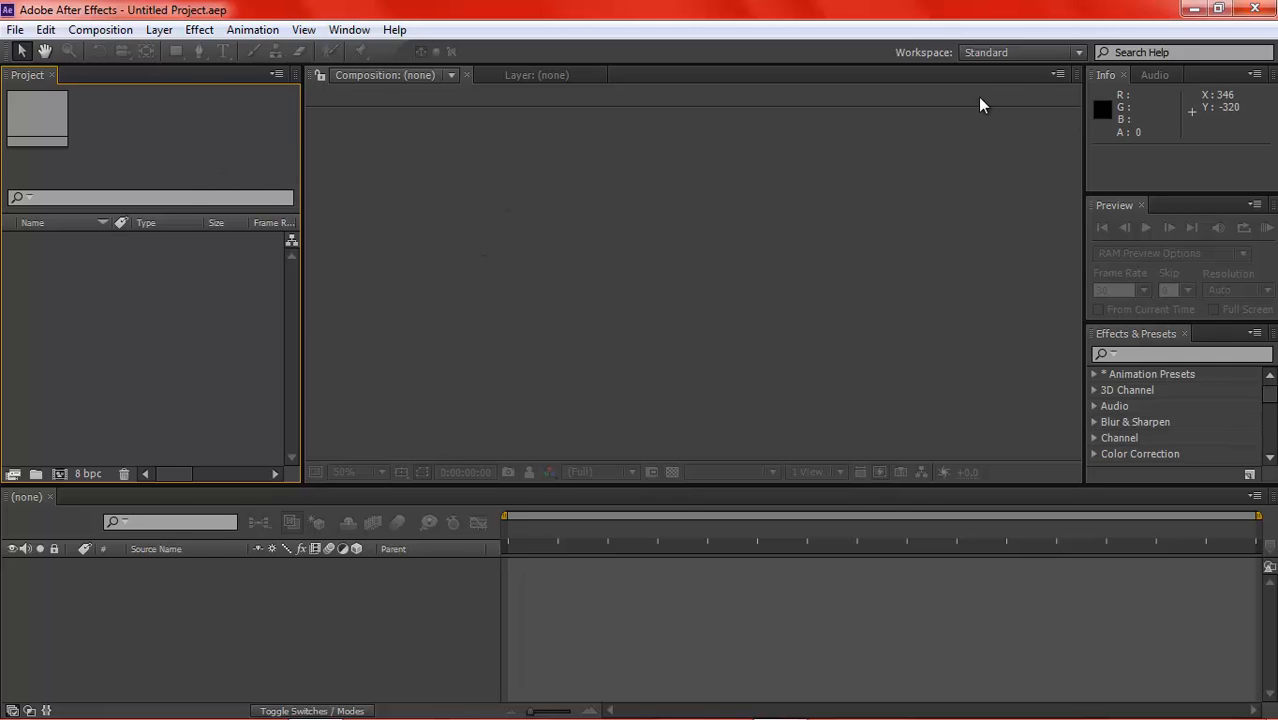
# Try out the Effects and Minimal workspaces and return to the Standard workspace.
pyautogui.click(1074, 54)
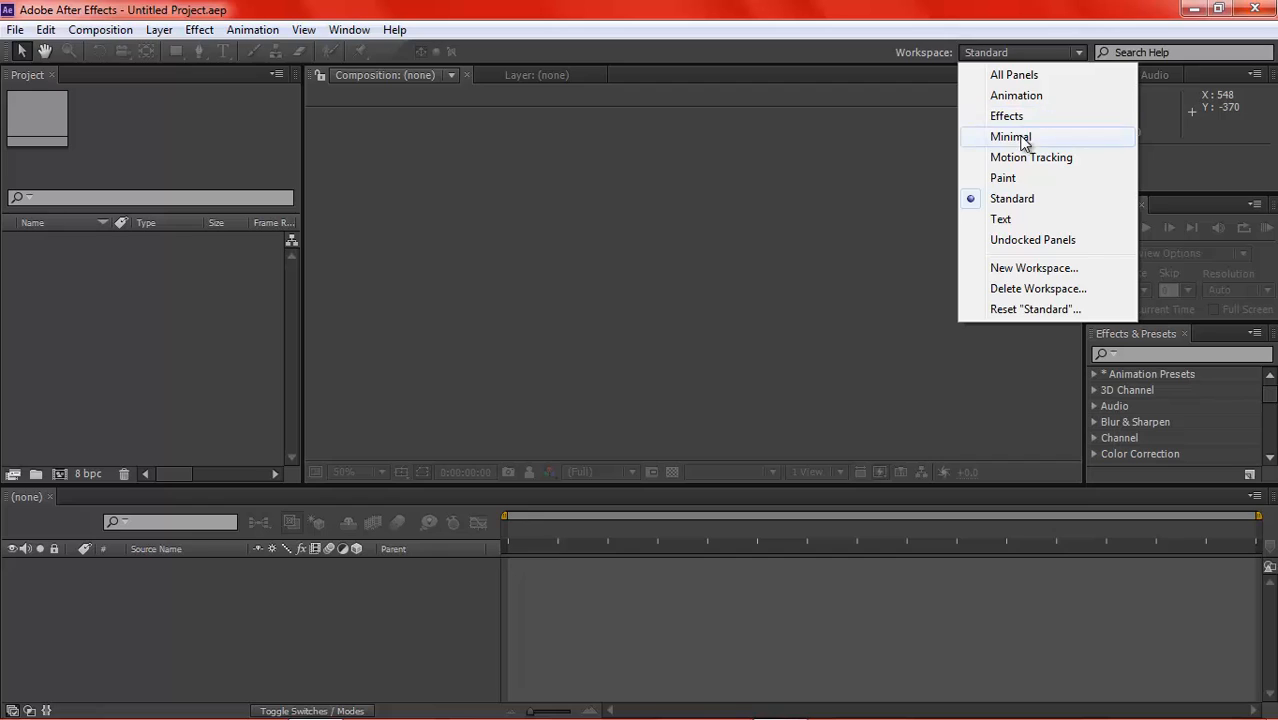
pyautogui.click(1020, 117)
pyautogui.click(1074, 55)
pyautogui.click(1020, 136)
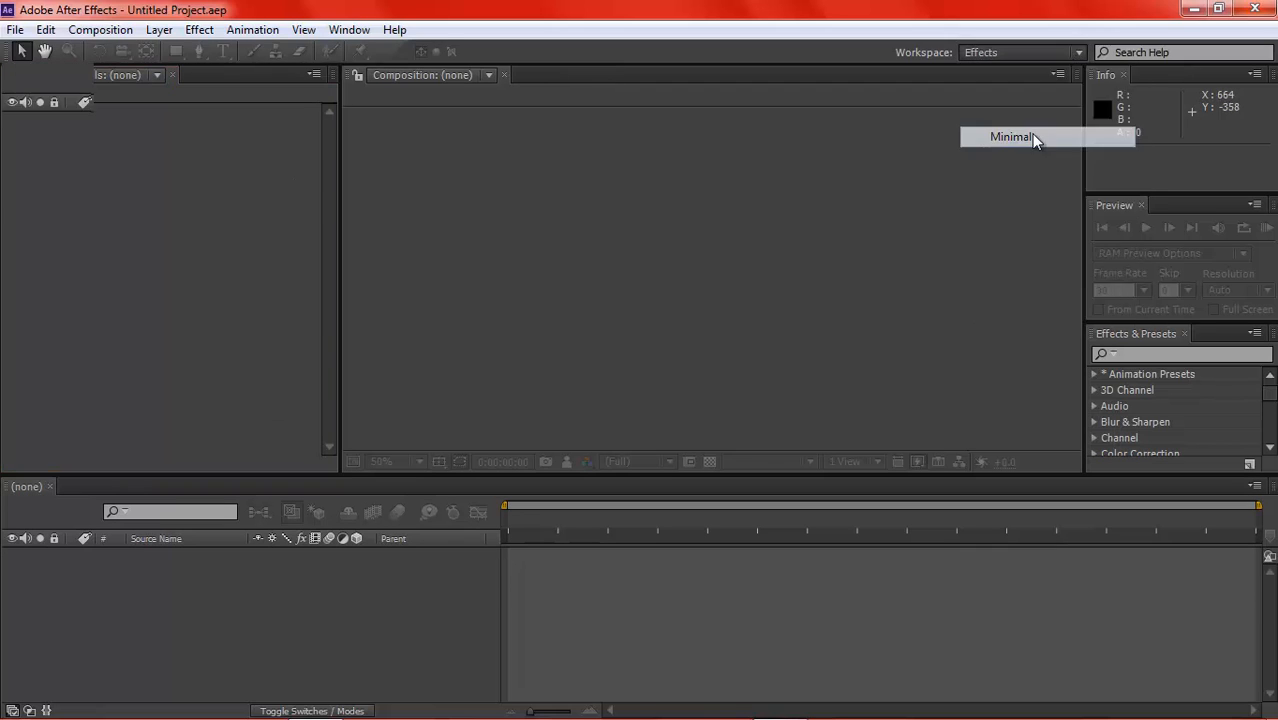
pyautogui.click(1075, 55)
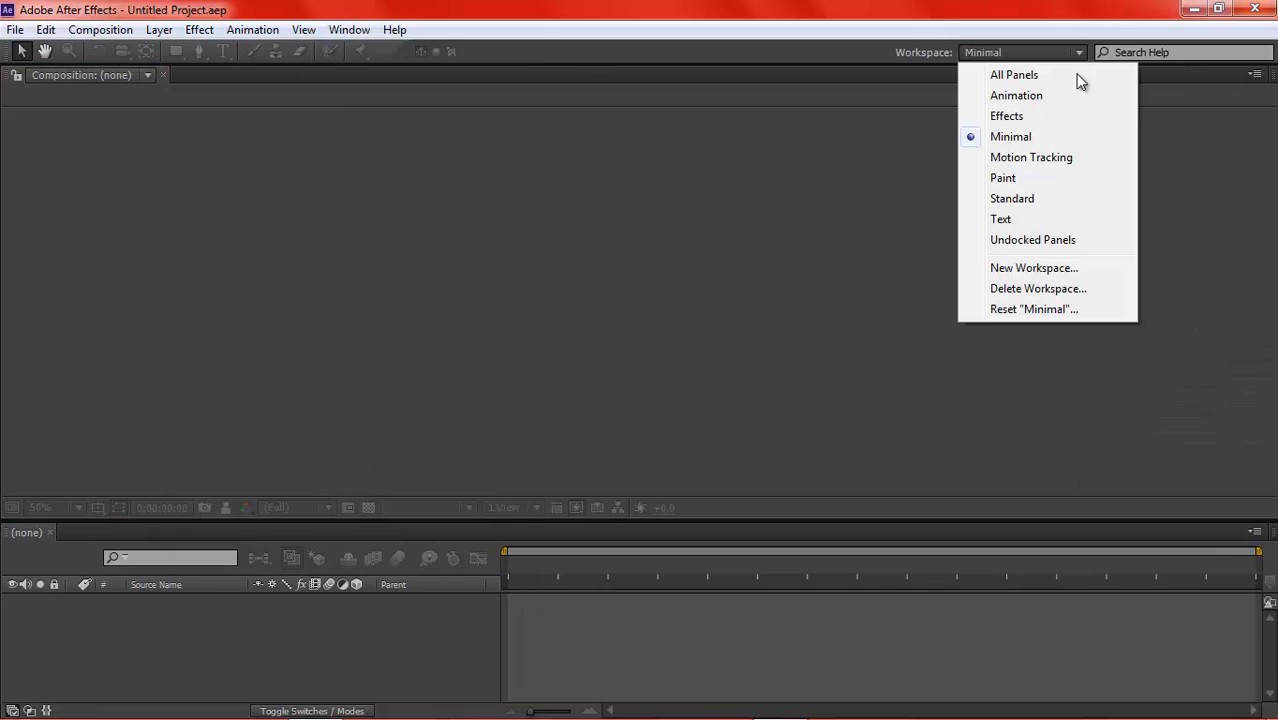
pyautogui.click(1041, 199)
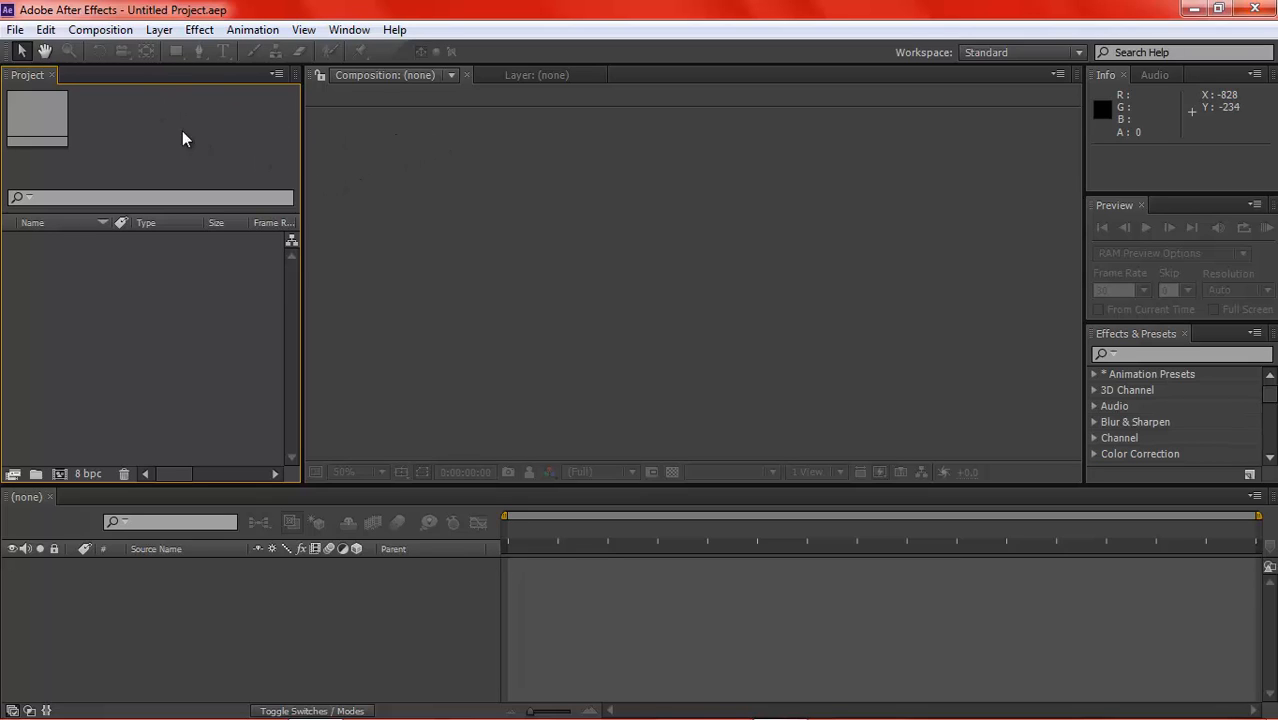
# Rearrange the workspace by docking the Layer panel with the timeline and the Project panel across the full width above the other panels.
pyautogui.click(425, 164)
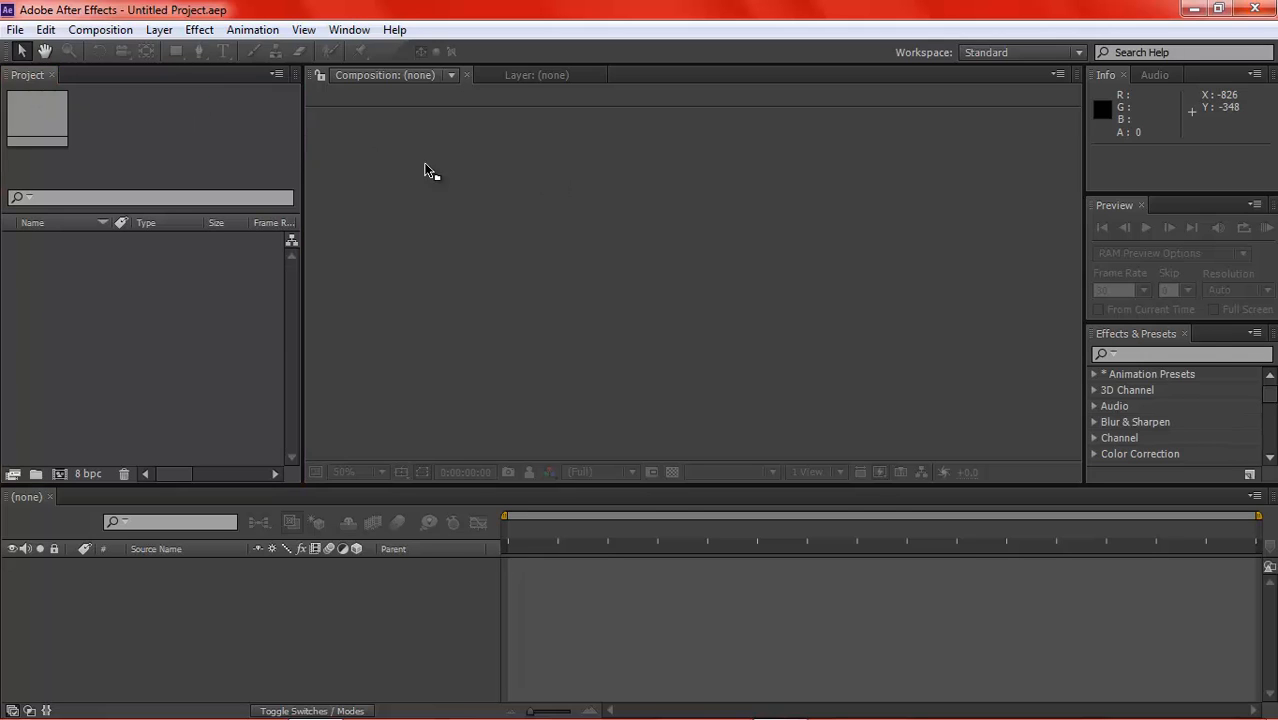
pyautogui.moveTo(425, 170); pyautogui.dragTo(498, 173)
pyautogui.moveTo(233, 75); pyautogui.dragTo(259, 563)
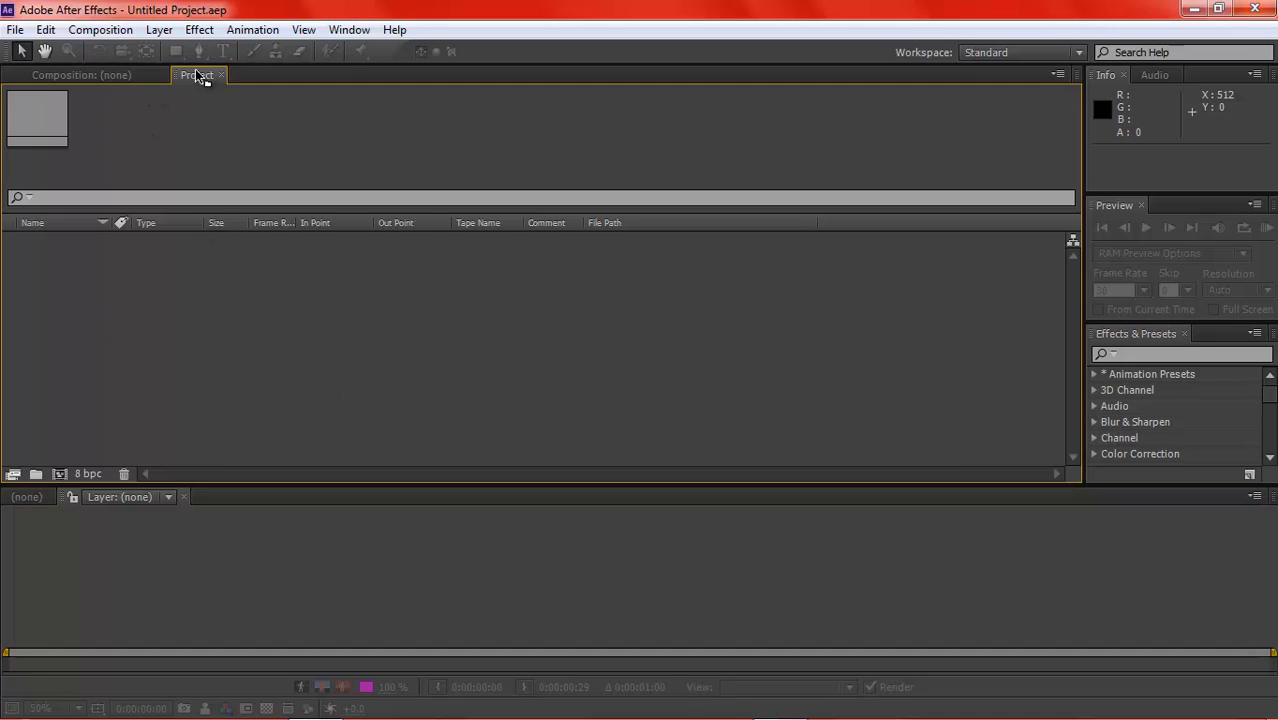
pyautogui.moveTo(195, 74); pyautogui.dragTo(139, 109)
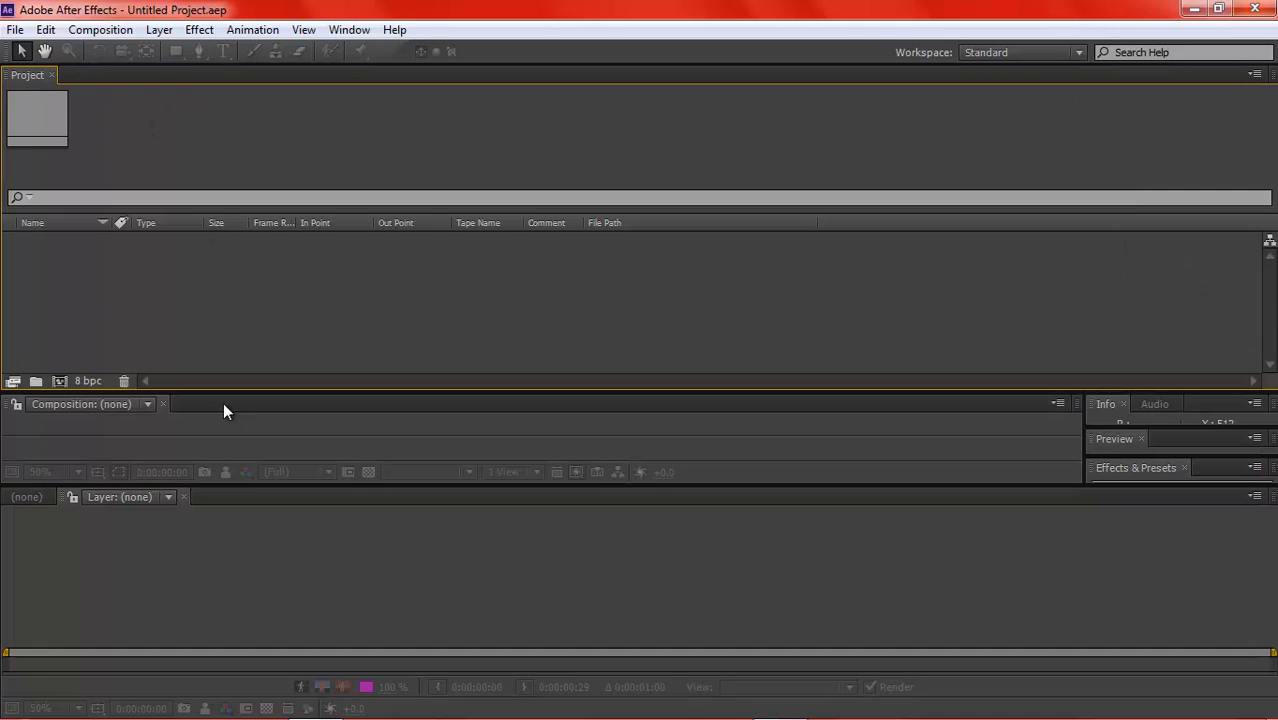
pyautogui.click(24, 701)
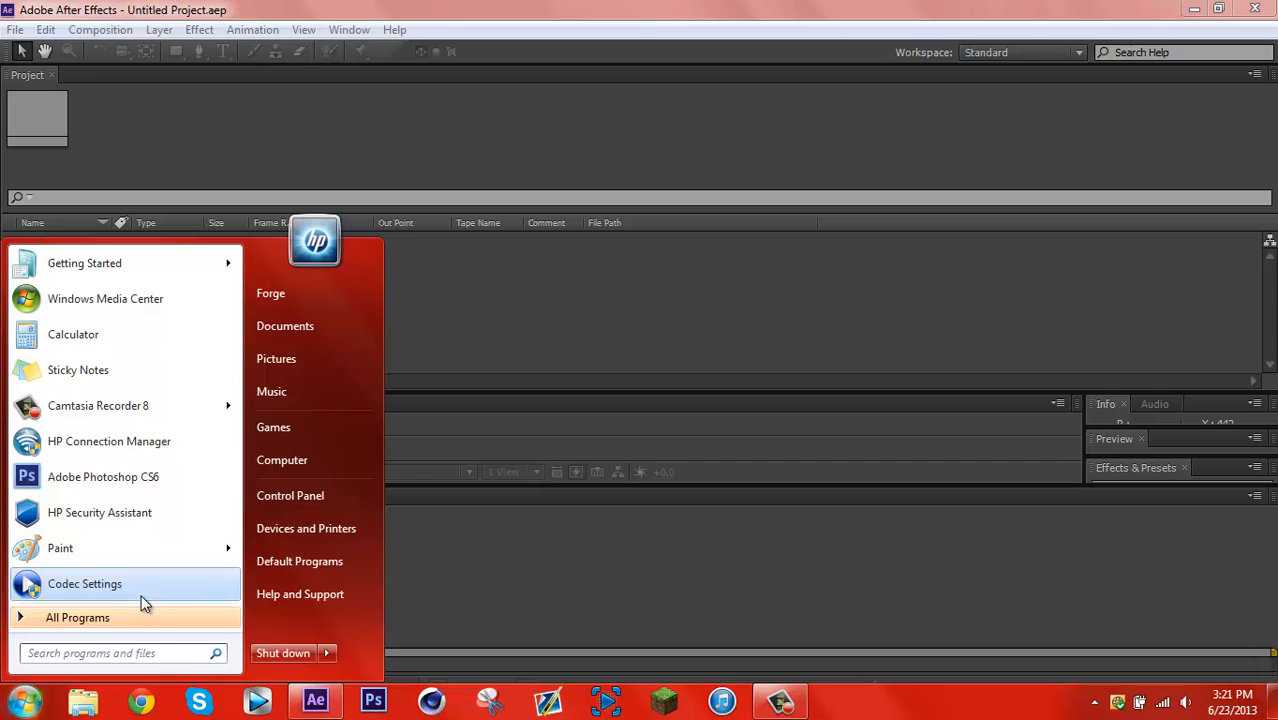
pyautogui.click(513, 341)
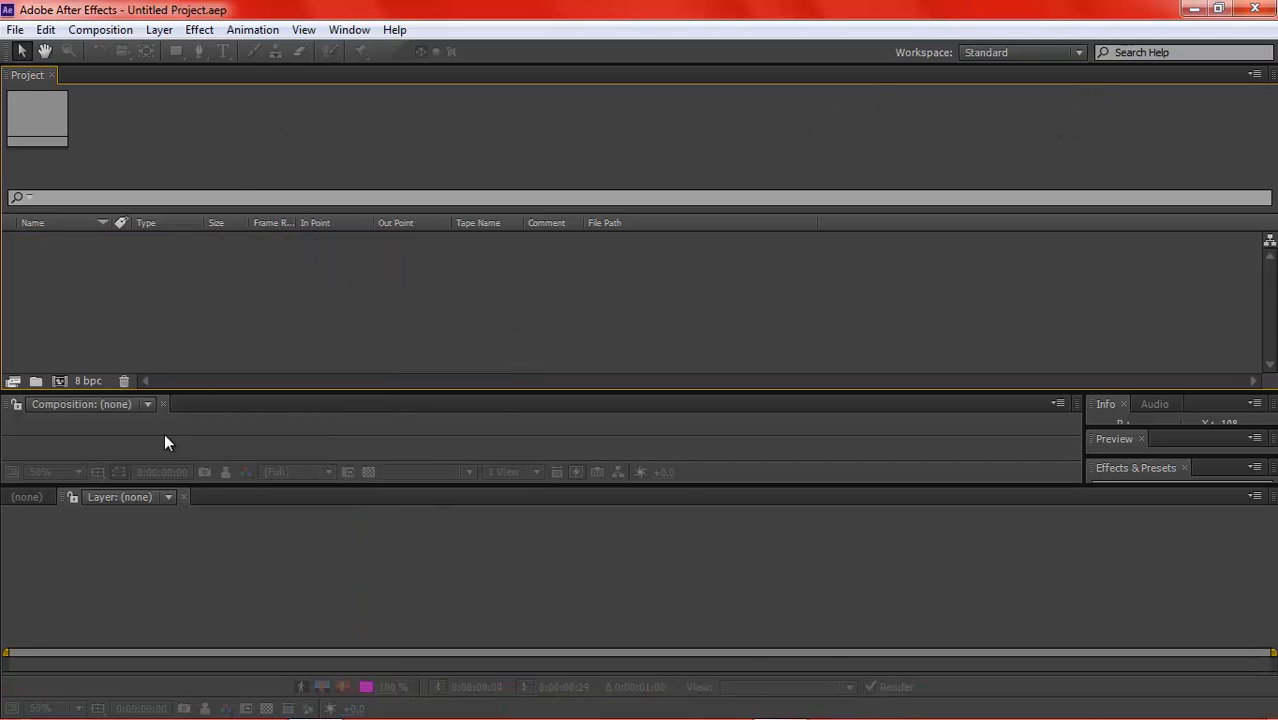
# Reset the Standard workspace to its original layout.
pyautogui.click(1059, 55)
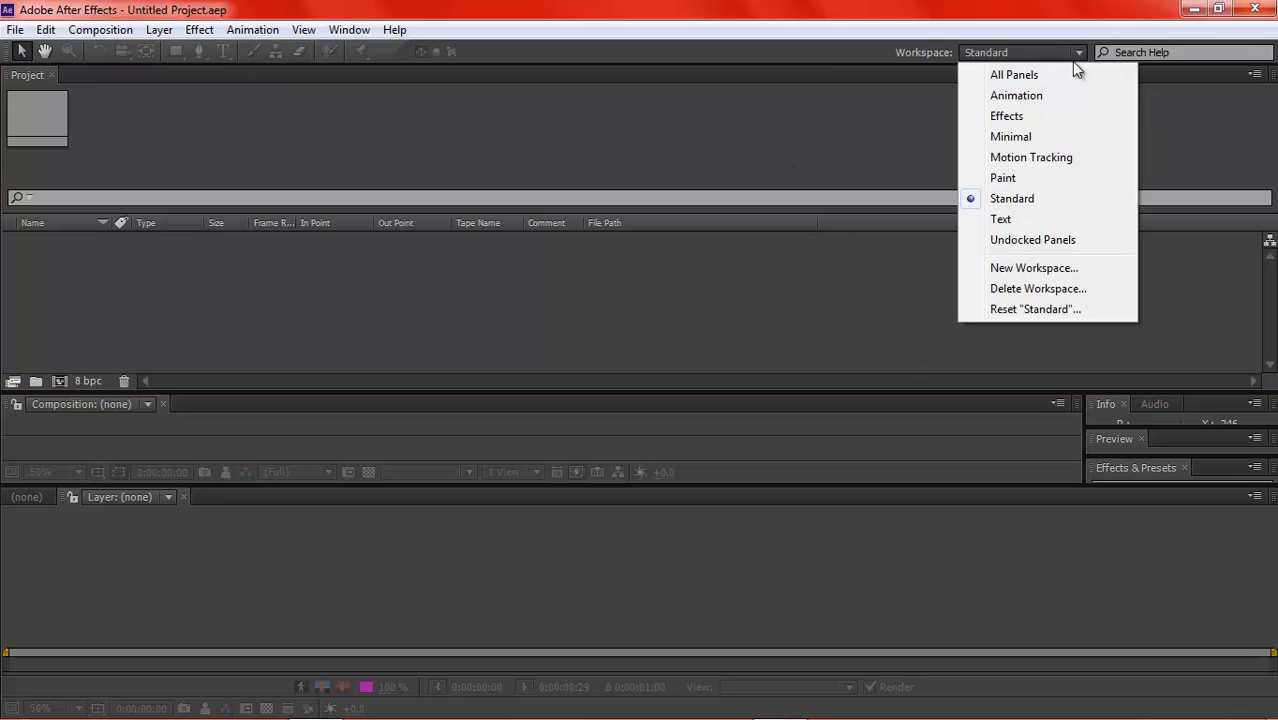
pyautogui.click(1043, 309)
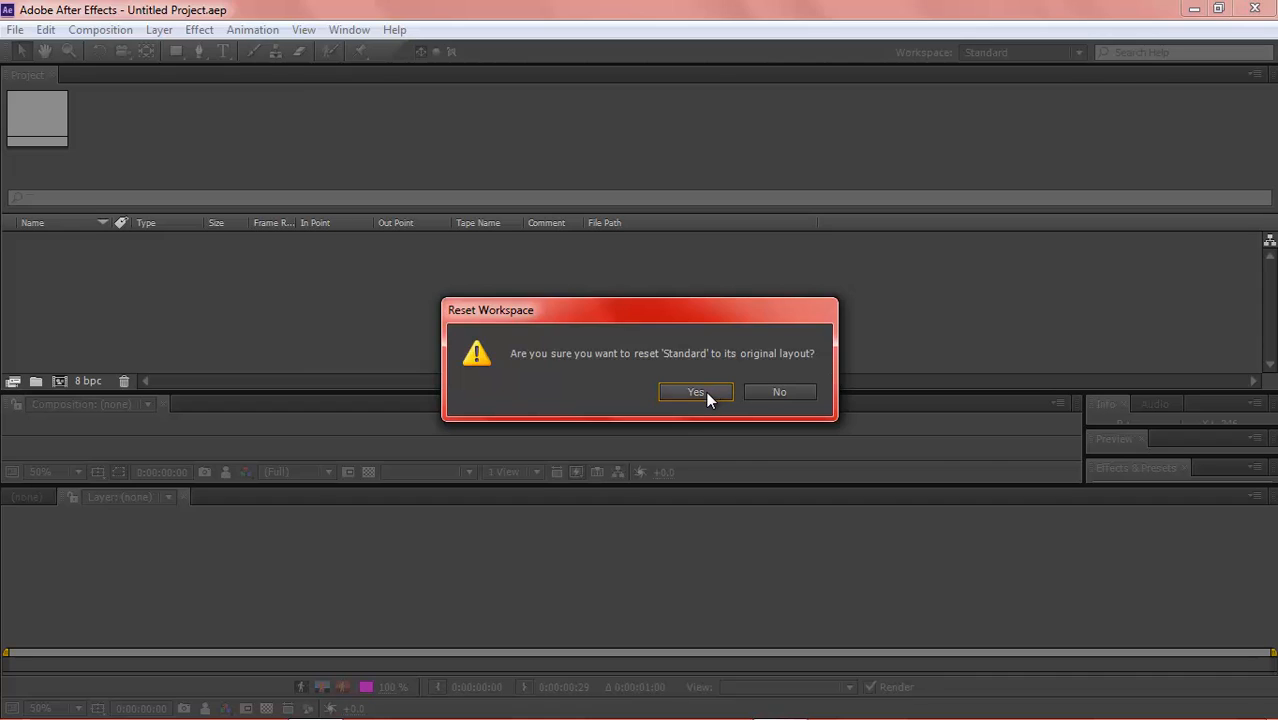
pyautogui.click(697, 392)
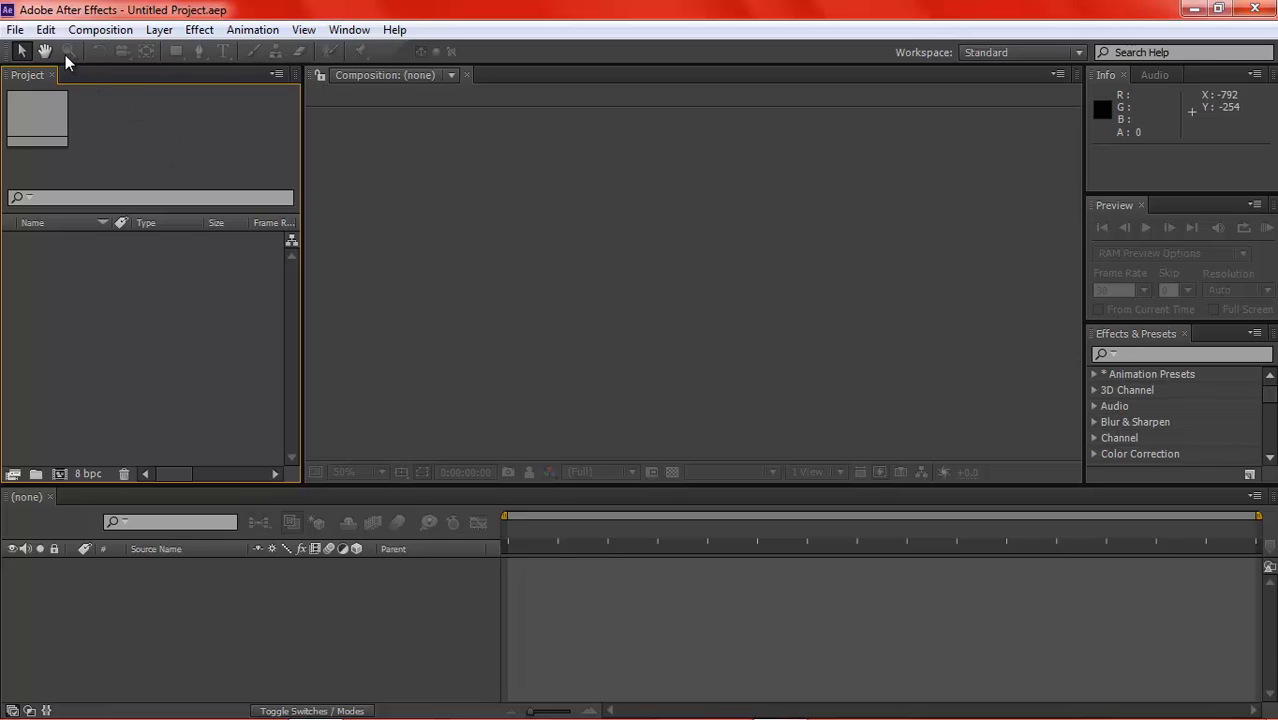
pyautogui.click(16, 32)
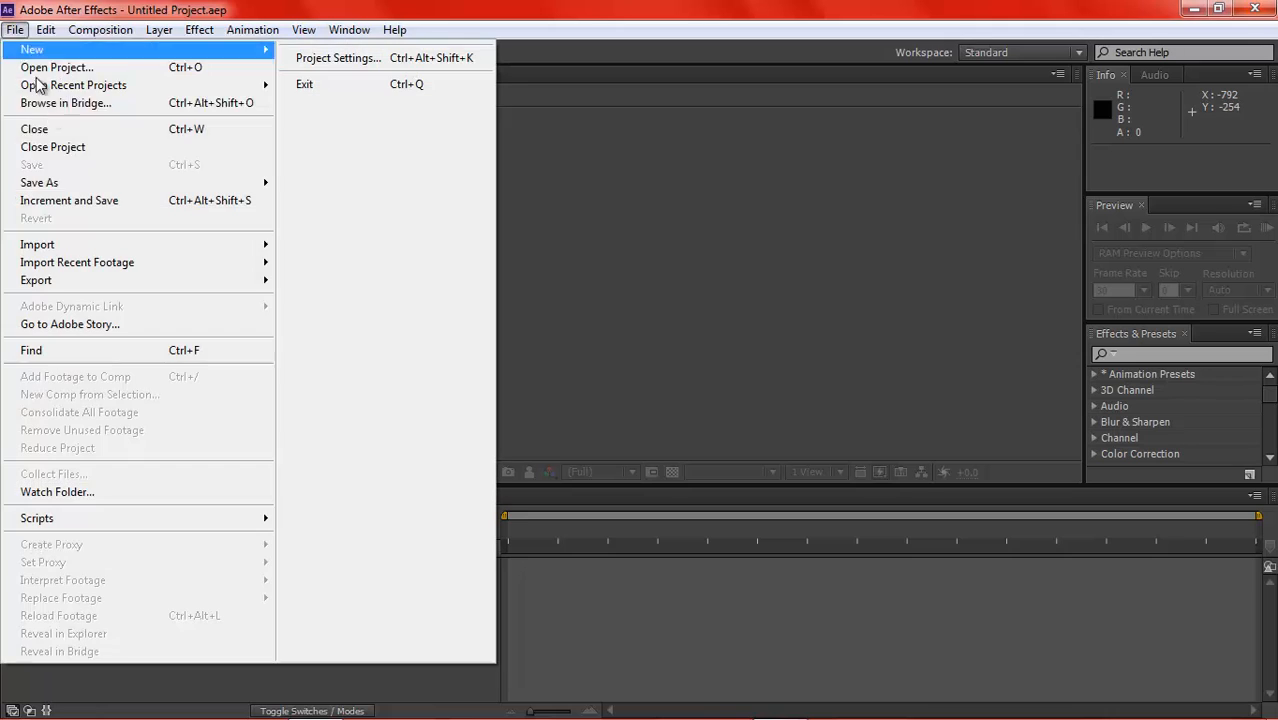
pyautogui.moveTo(176, 236)
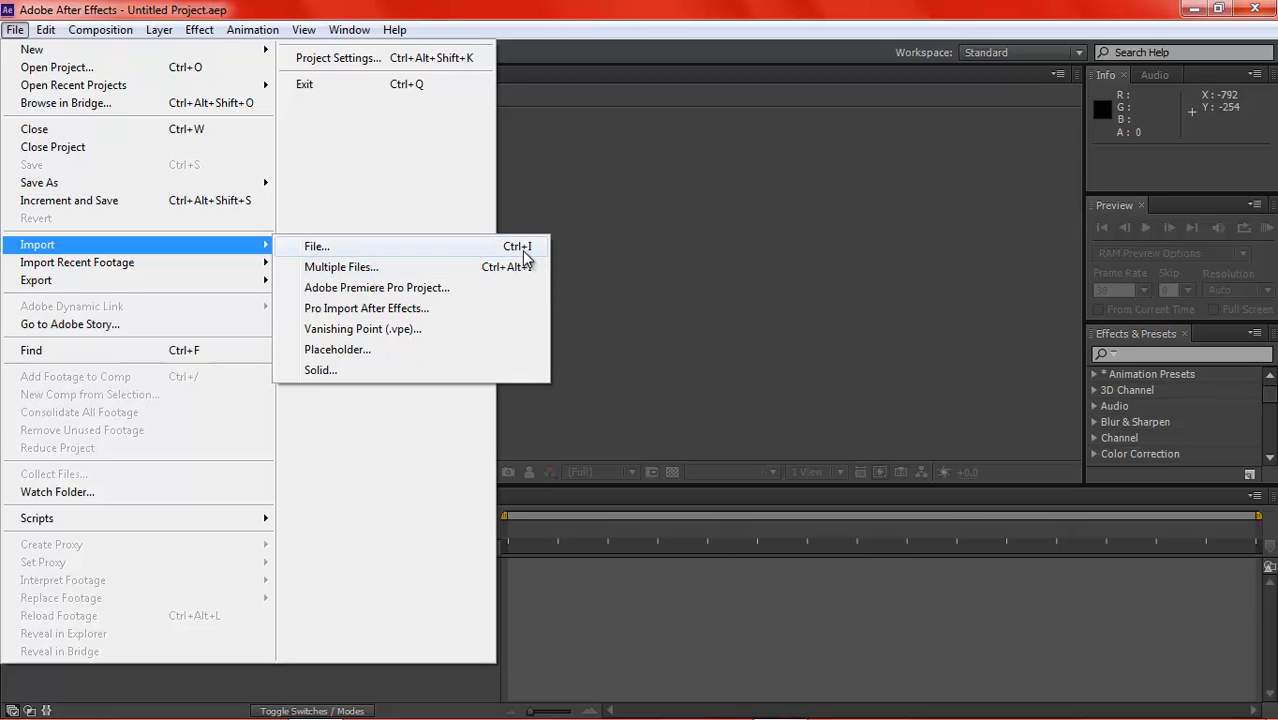
pyautogui.click(571, 207)
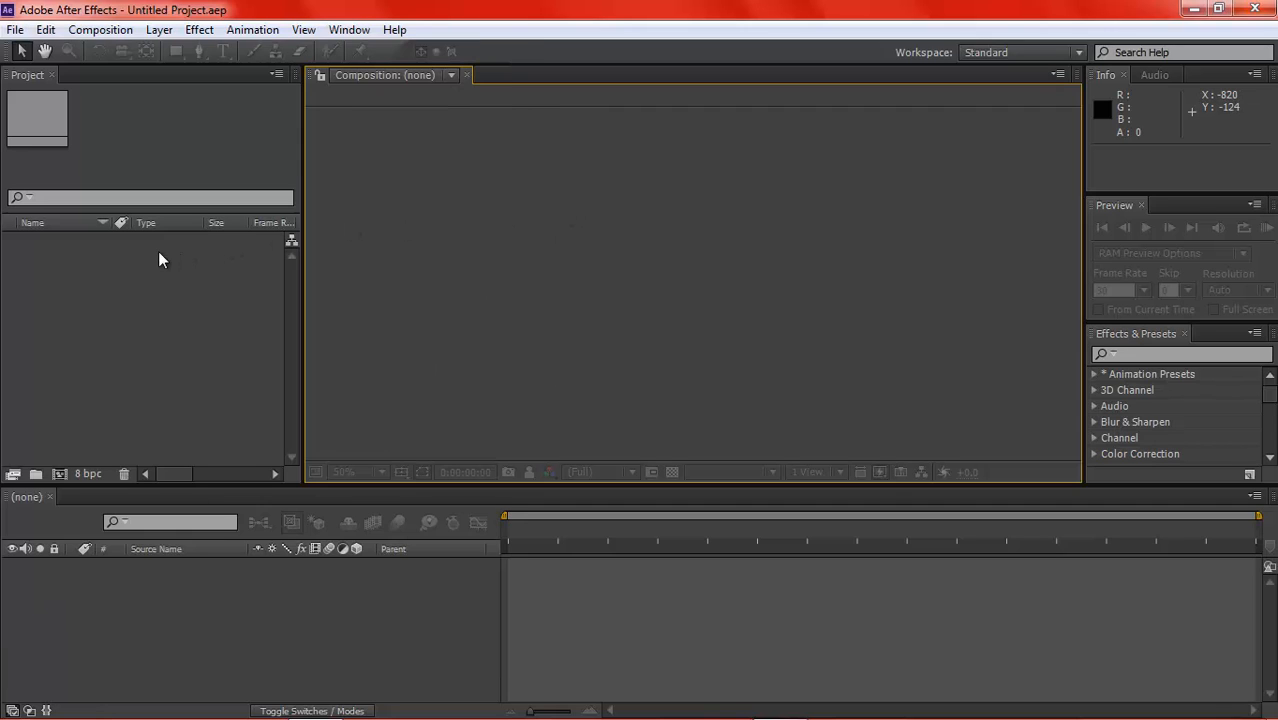
pyautogui.click(103, 261)
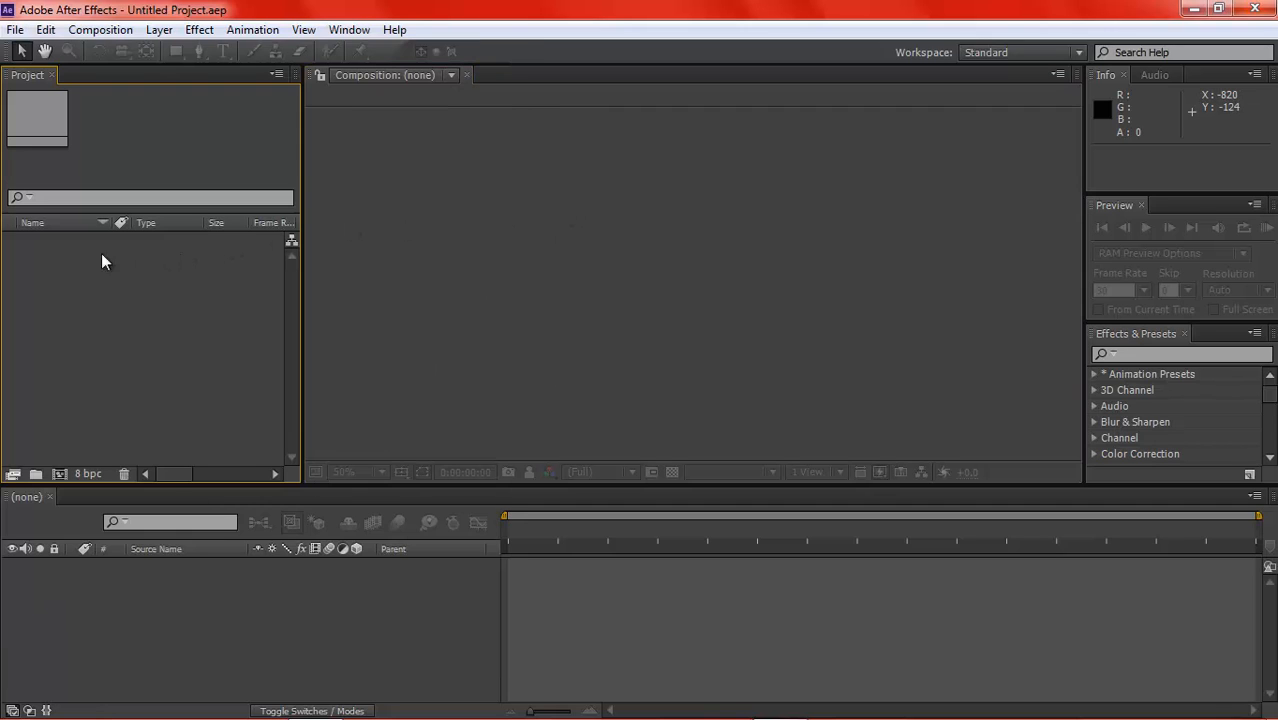
pyautogui.click(15, 29)
pyautogui.moveTo(95, 245)
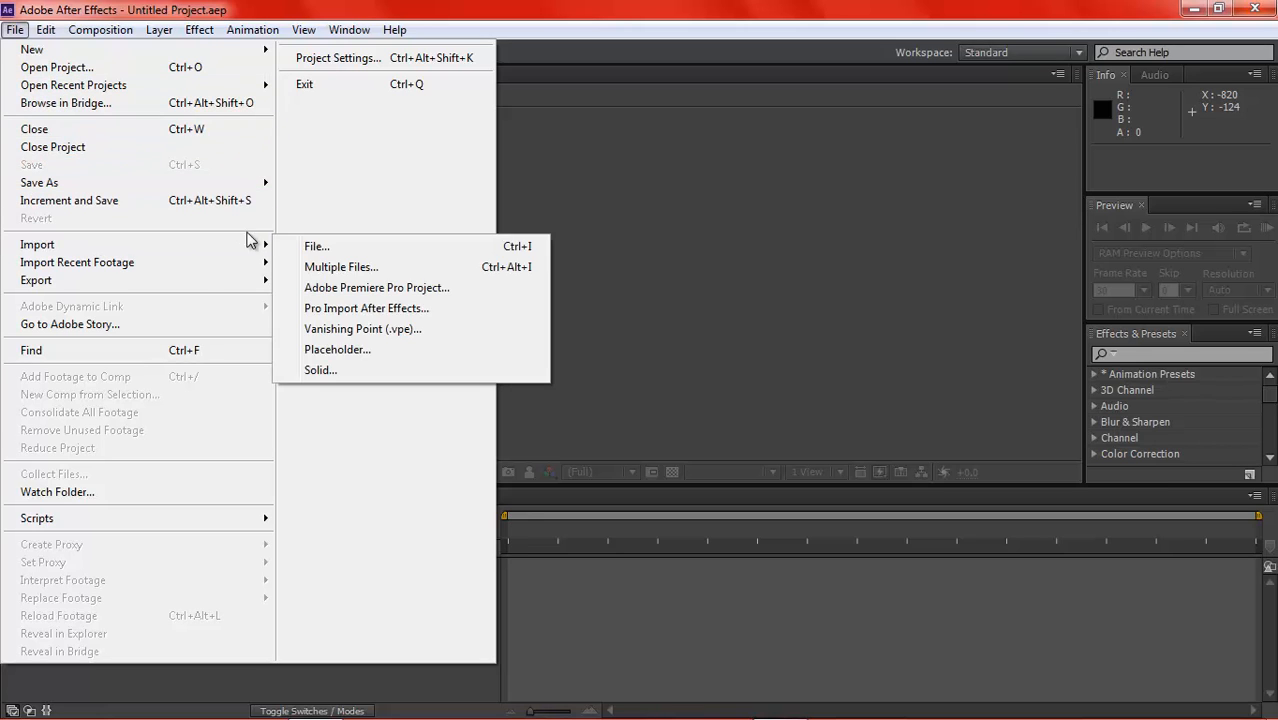
pyautogui.click(333, 250)
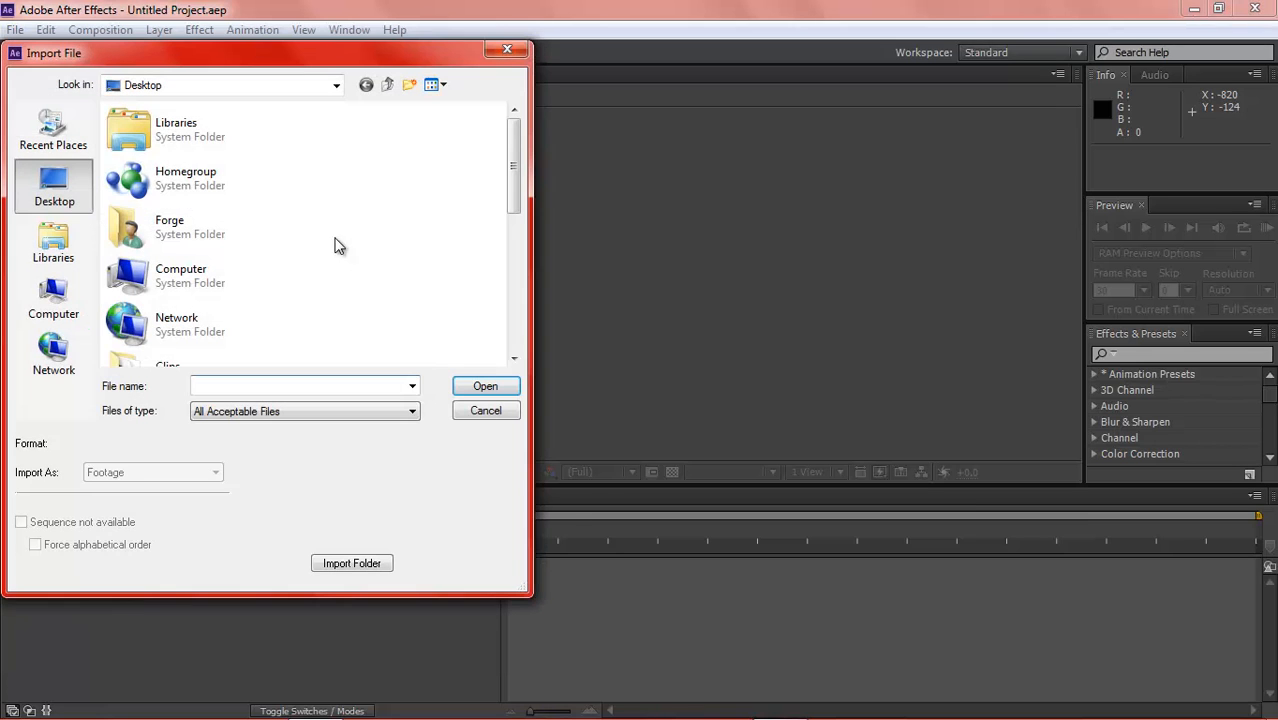
pyautogui.moveTo(508, 163); pyautogui.dragTo(508, 250)
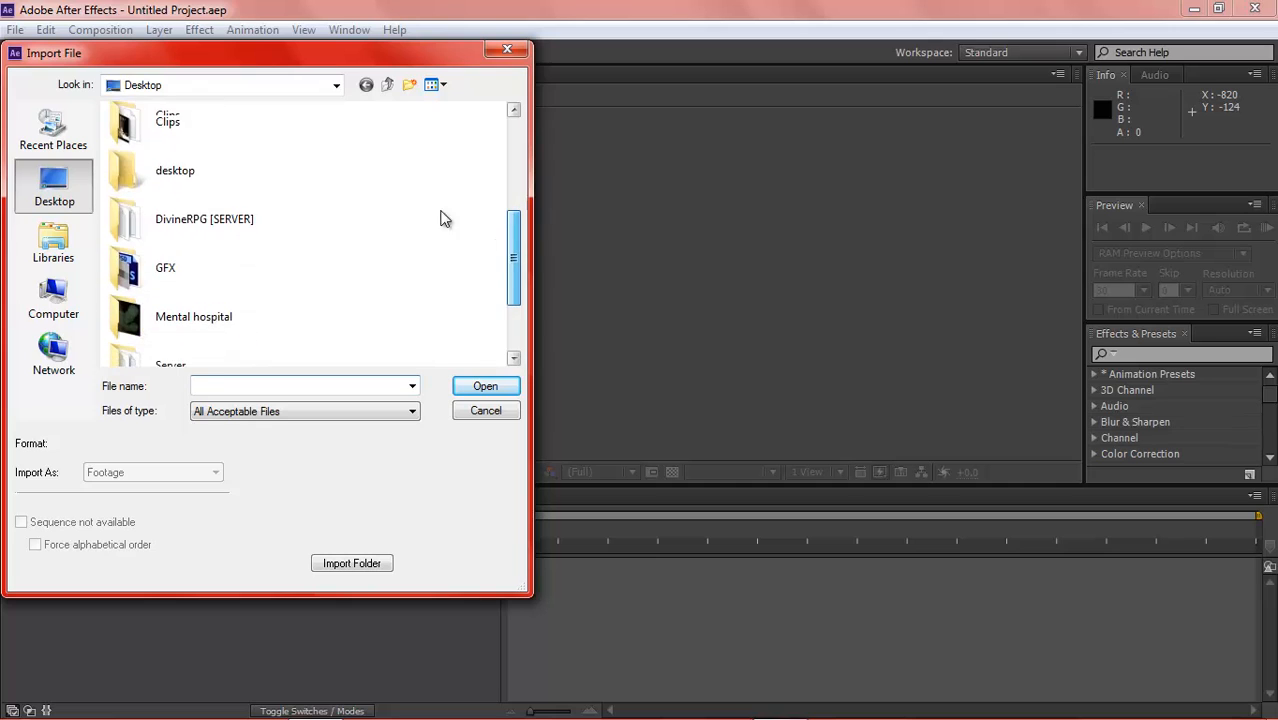
pyautogui.doubleClick(194, 129)
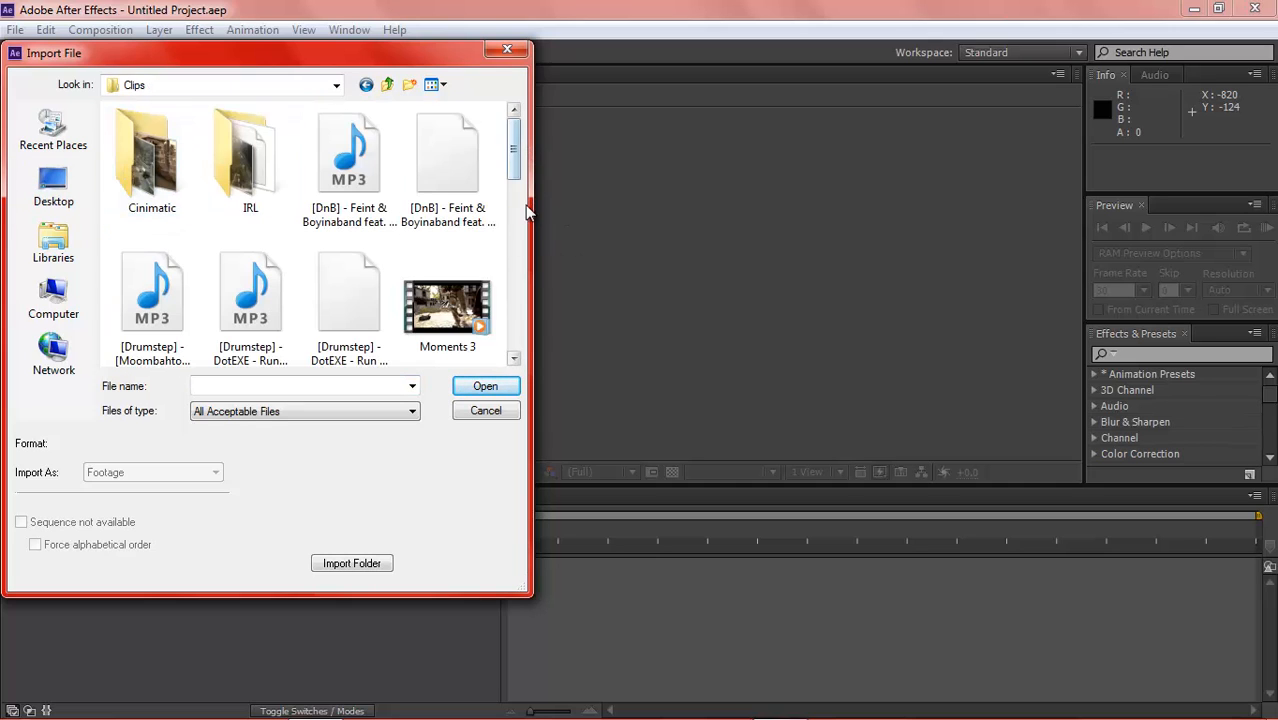
pyautogui.moveTo(516, 171); pyautogui.dragTo(518, 240)
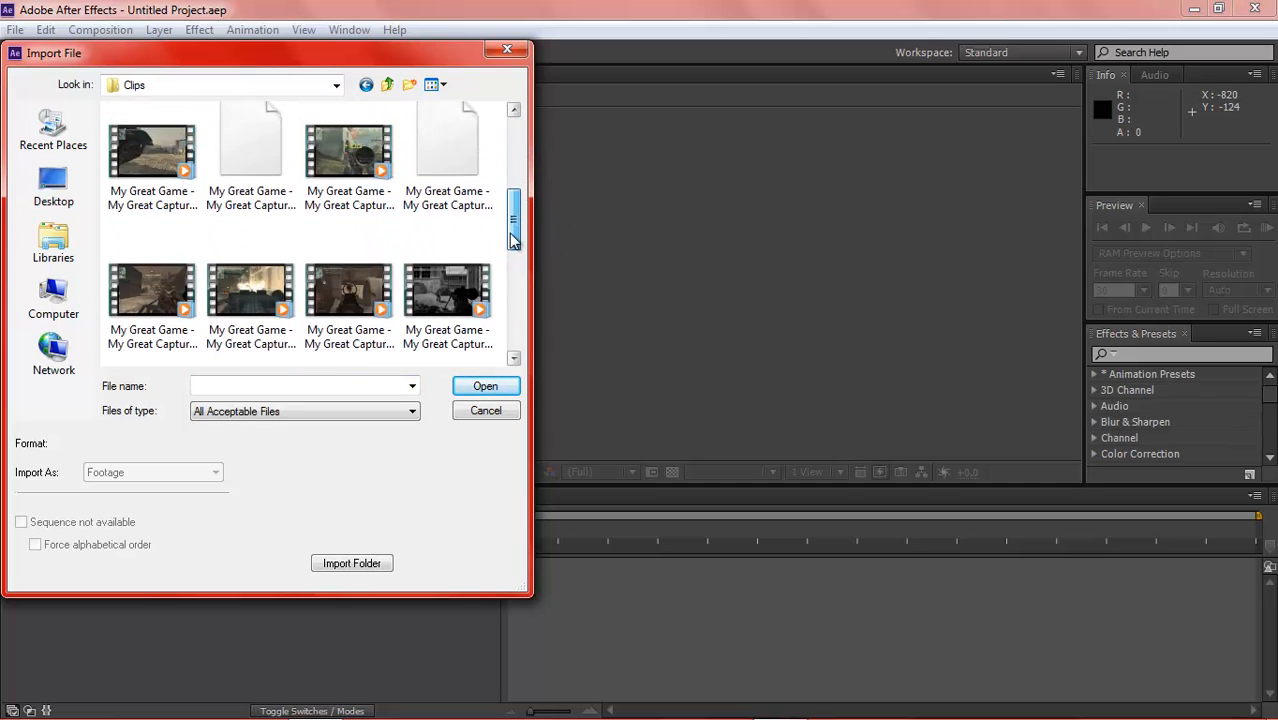
pyautogui.click(250, 290)
pyautogui.click(484, 387)
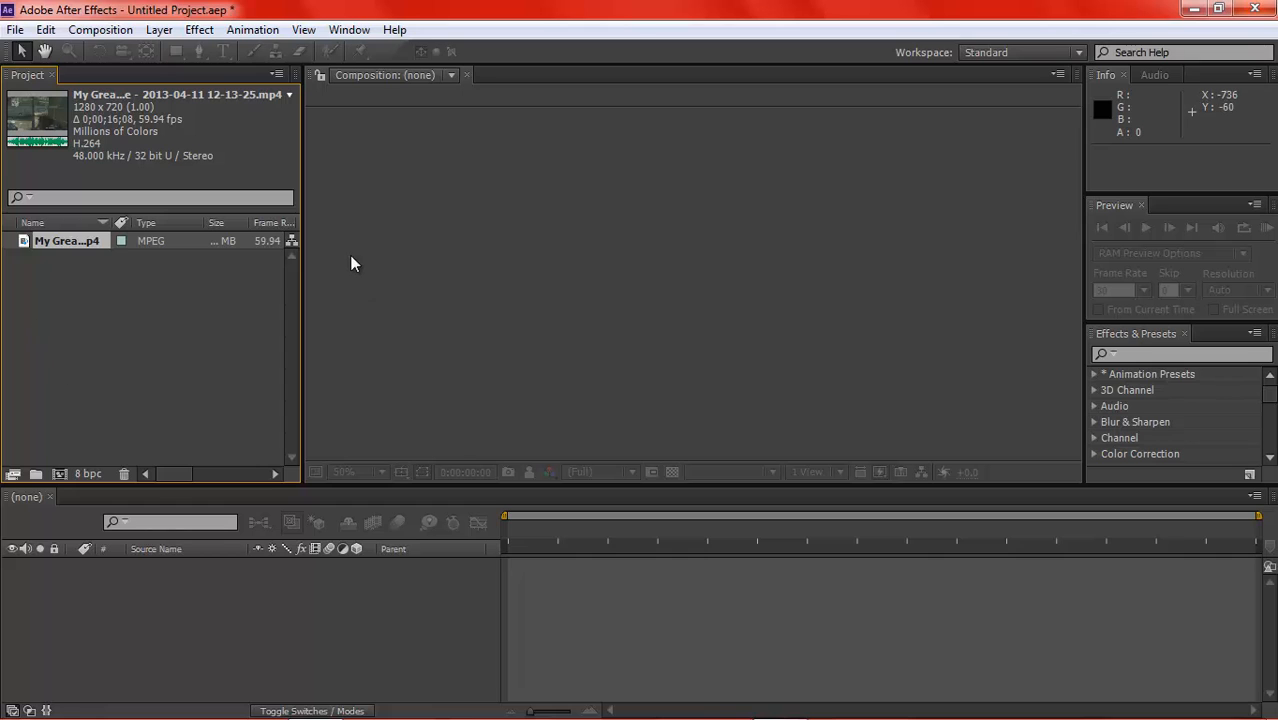
pyautogui.doubleClick(92, 297)
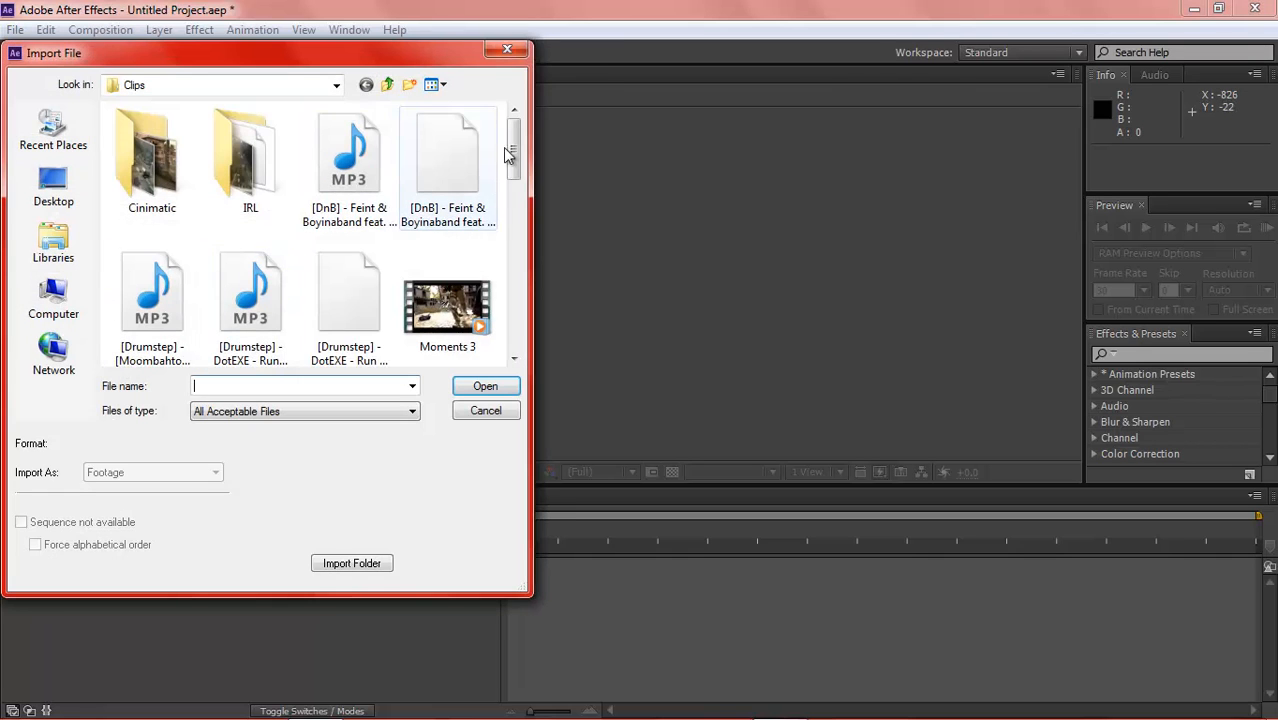
pyautogui.moveTo(508, 152); pyautogui.dragTo(508, 185)
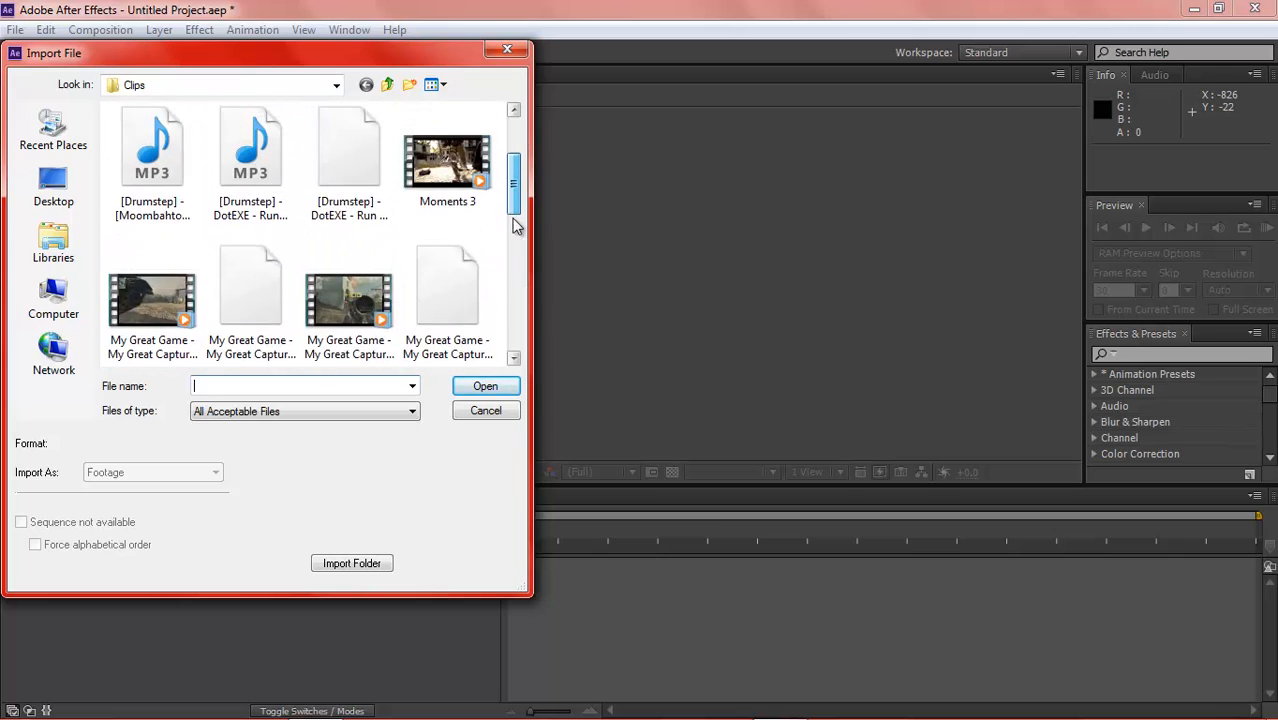
pyautogui.click(485, 410)
# Create a composition from the imported clip by placing it in the timeline, then run a RAM preview of it from the start.
pyautogui.click(74, 240)
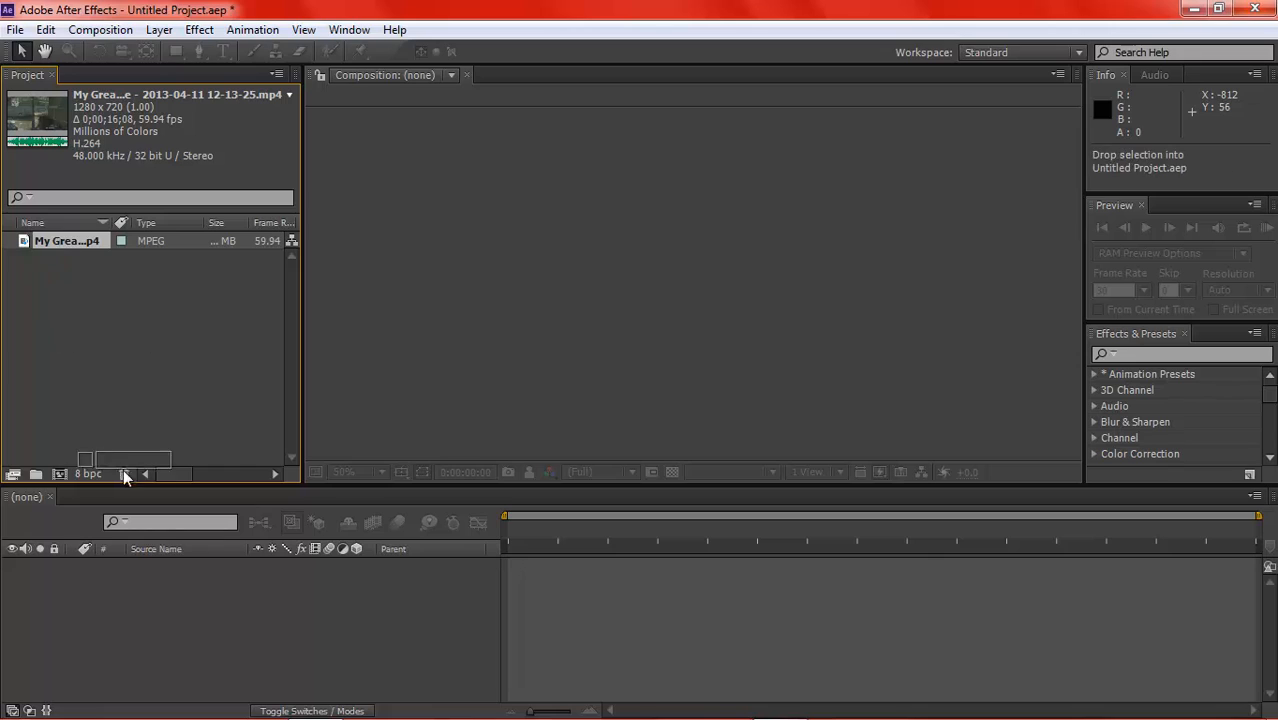
pyautogui.moveTo(86, 470); pyautogui.dragTo(97, 614)
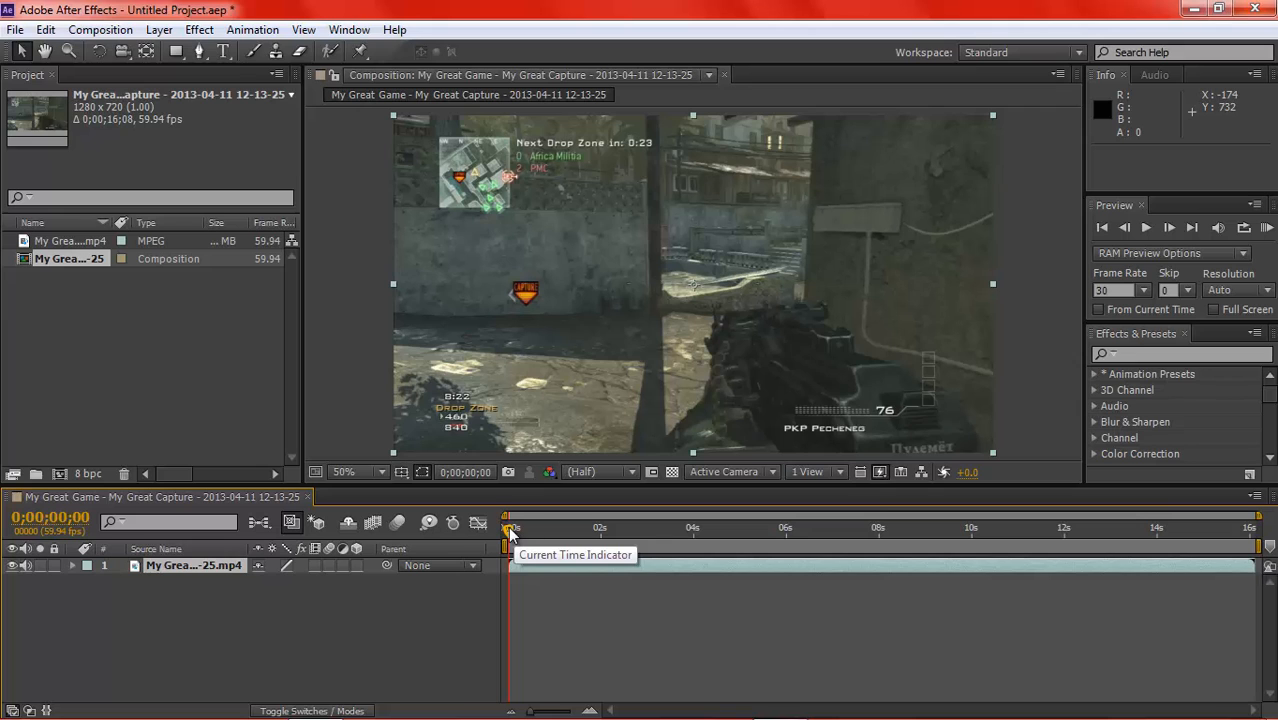
pyautogui.moveTo(509, 526); pyautogui.dragTo(485, 510)
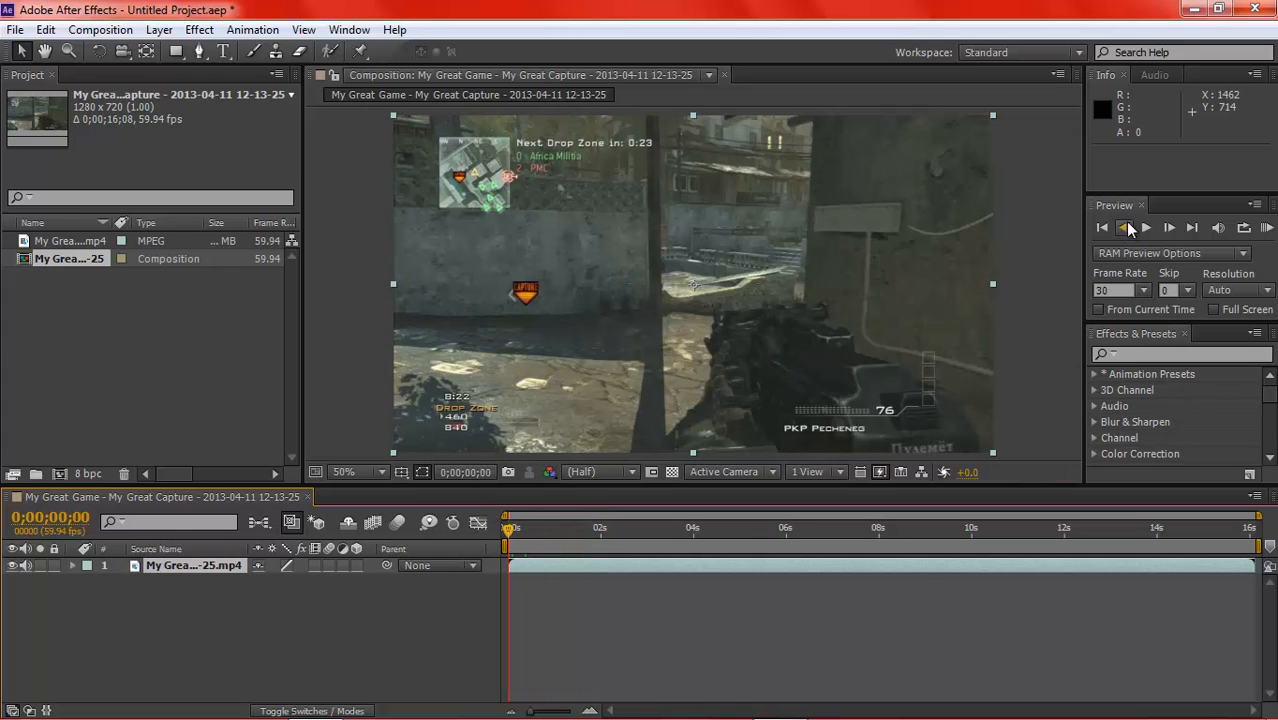
pyautogui.click(1265, 228)
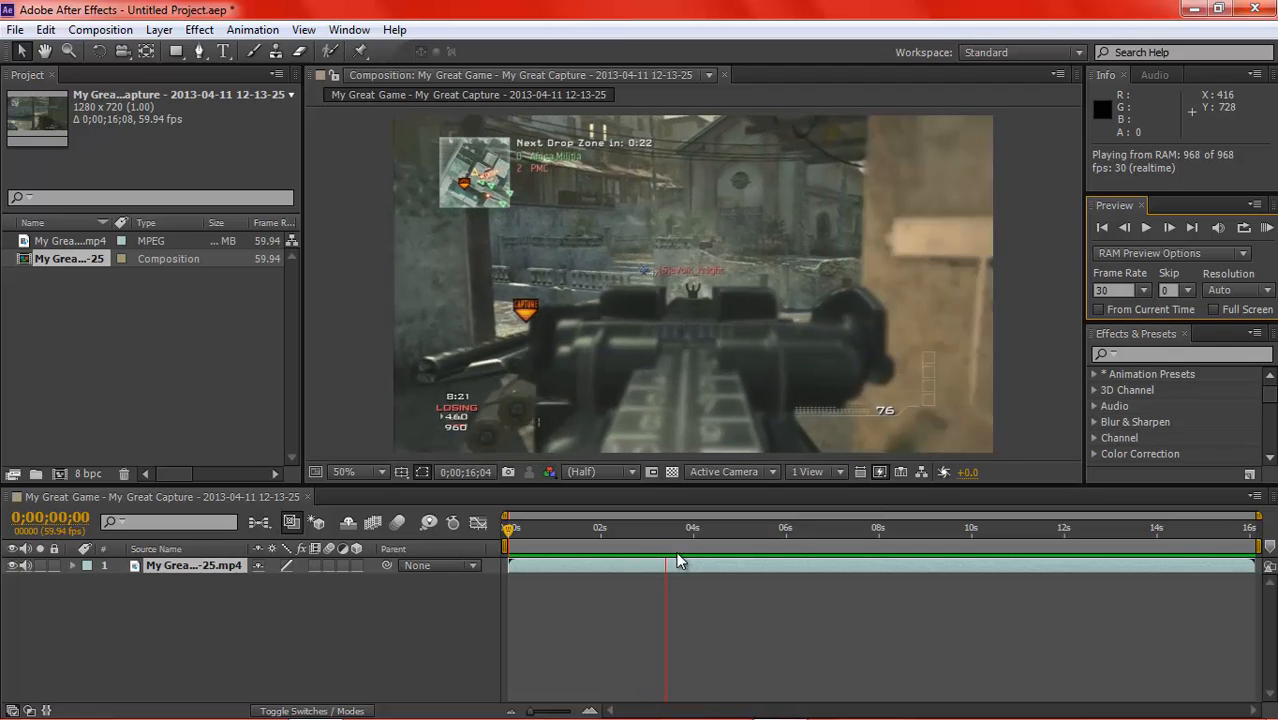
# Set the composition's work area to start at 0;00;01;49 and end at 0;00;15;33.
pyautogui.moveTo(511, 528)
pyautogui.mouseDown()
pyautogui.moveTo(685, 535)
pyautogui.moveTo(866, 515)
pyautogui.moveTo(732, 525)
pyautogui.moveTo(866, 535)
pyautogui.moveTo(505, 537)
pyautogui.mouseUp()
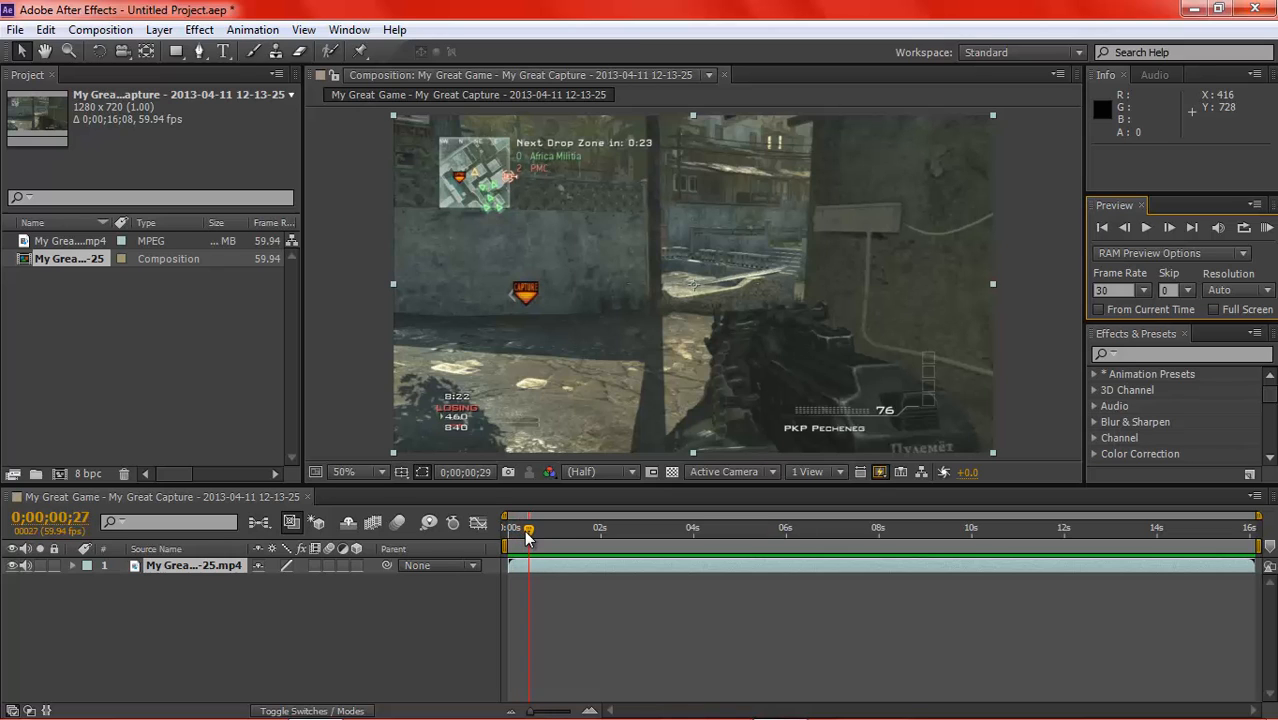
pyautogui.moveTo(528, 538); pyautogui.dragTo(600, 566)
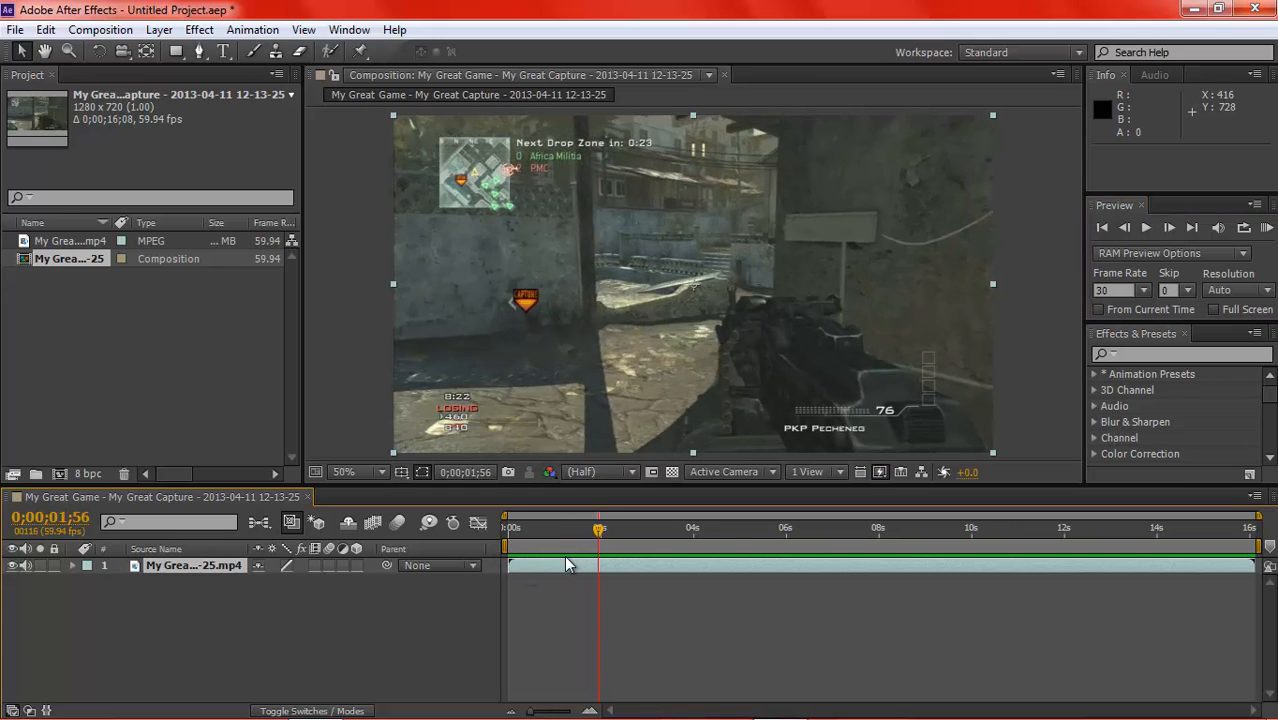
pyautogui.moveTo(597, 531)
pyautogui.mouseDown()
pyautogui.moveTo(547, 523)
pyautogui.moveTo(594, 522)
pyautogui.mouseUp()
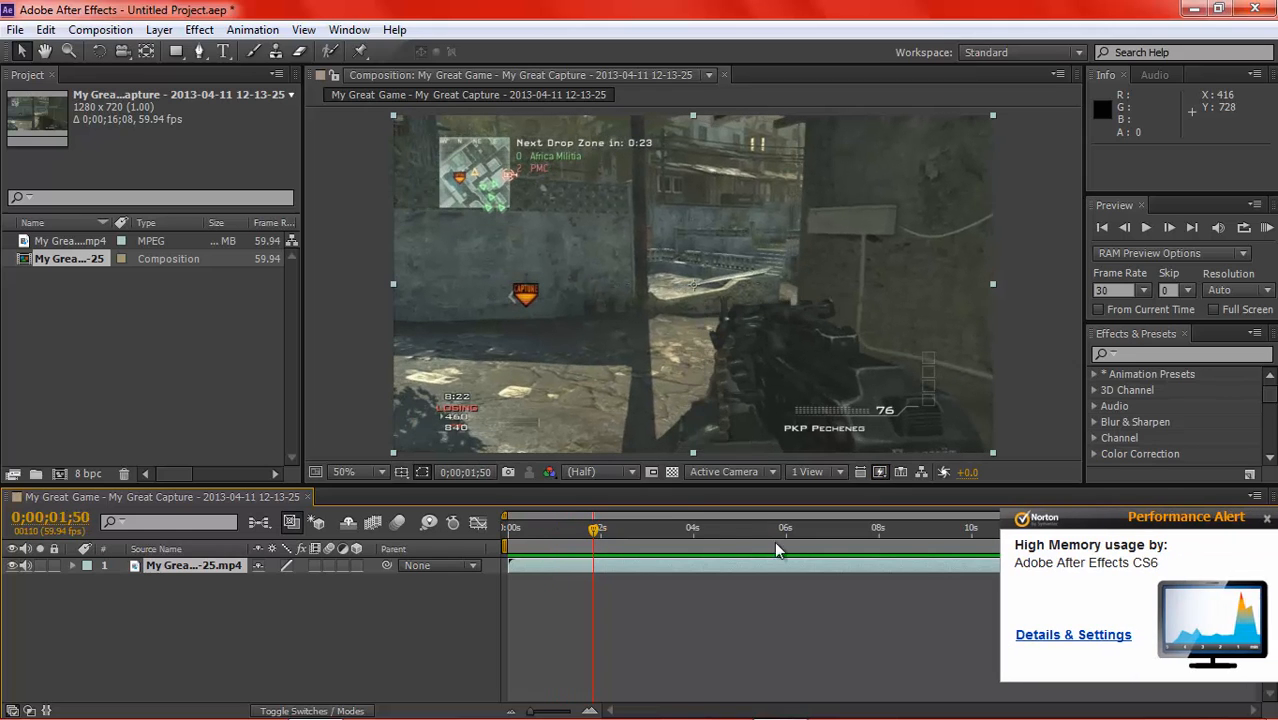
pyautogui.click(1267, 519)
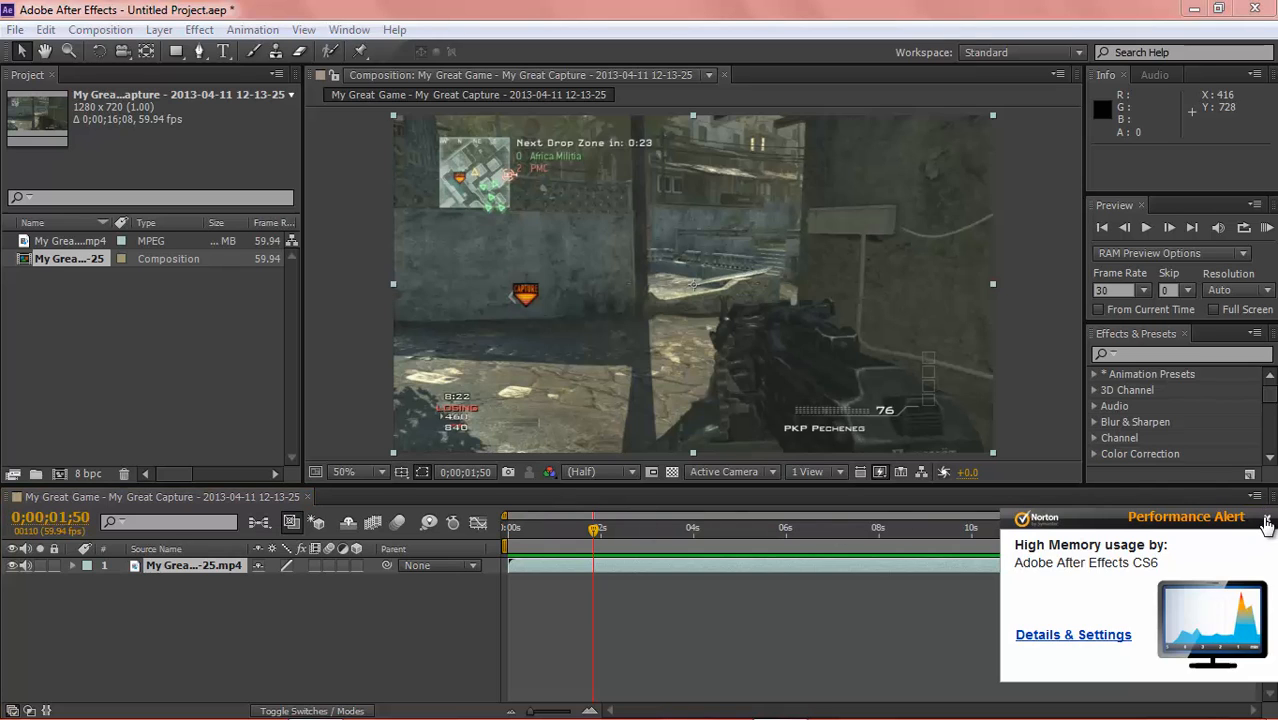
pyautogui.moveTo(591, 535); pyautogui.dragTo(592, 537)
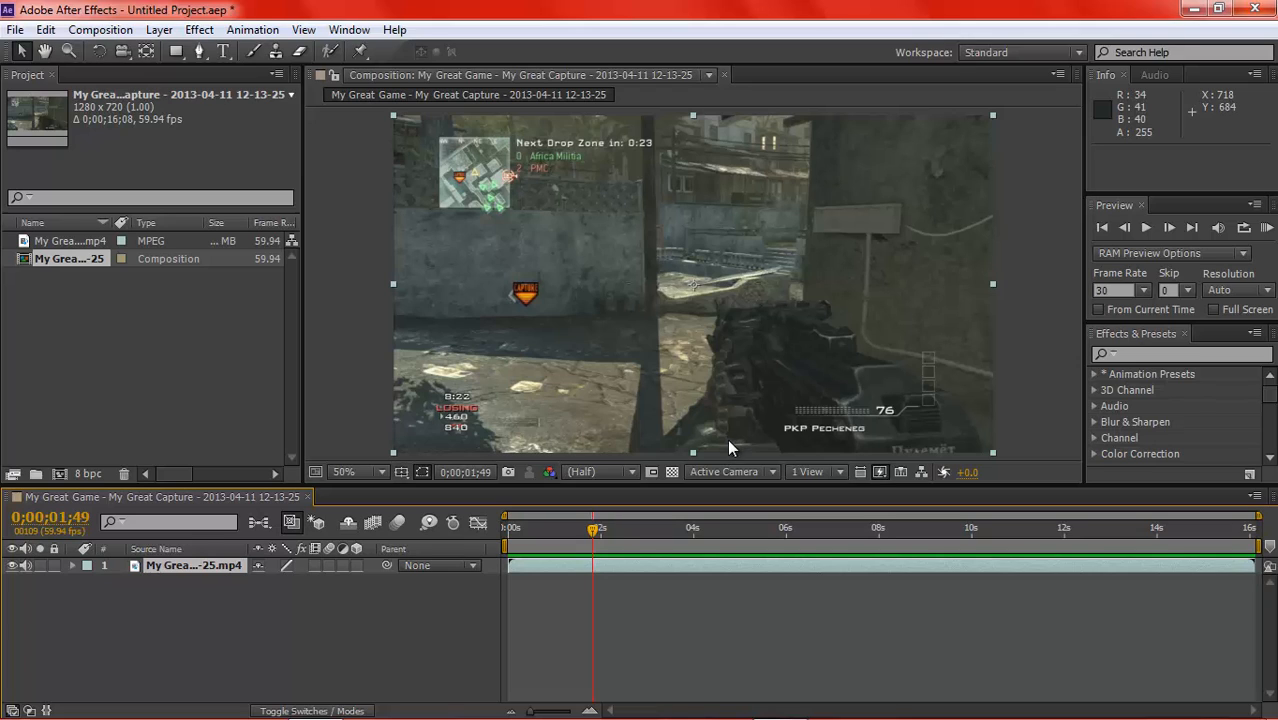
pyautogui.press('b')
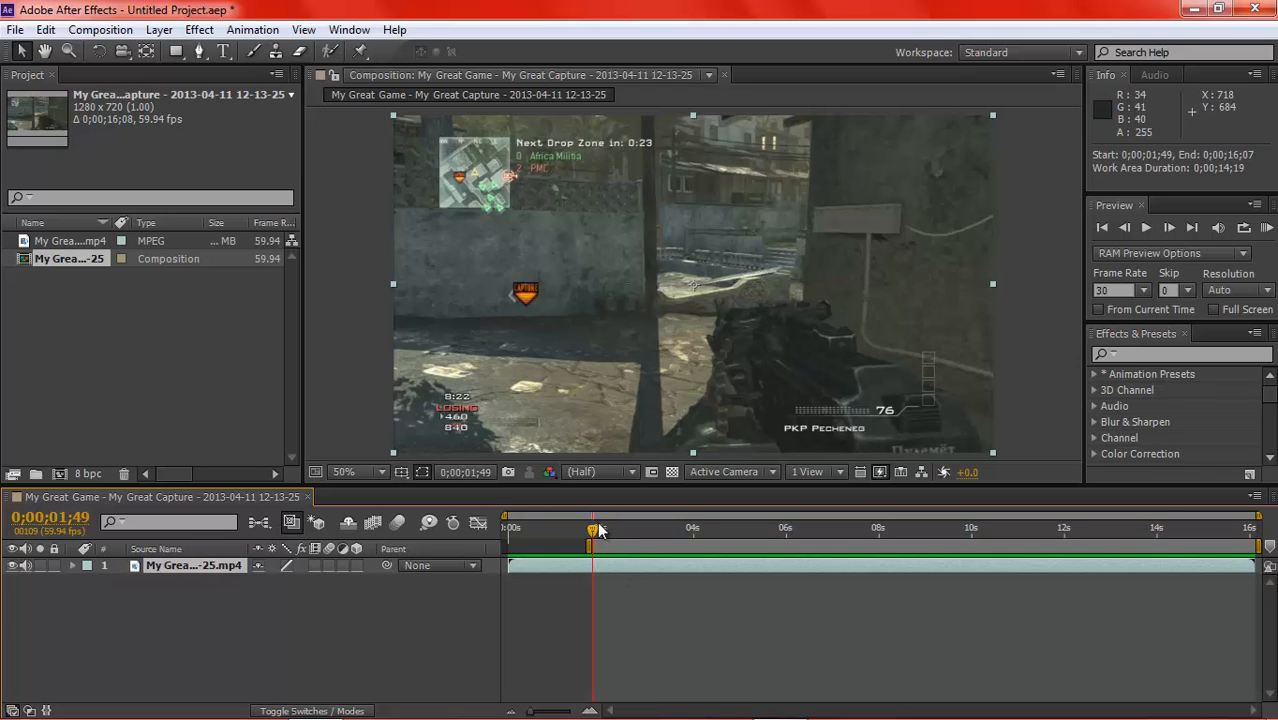
pyautogui.moveTo(596, 530); pyautogui.dragTo(1229, 492)
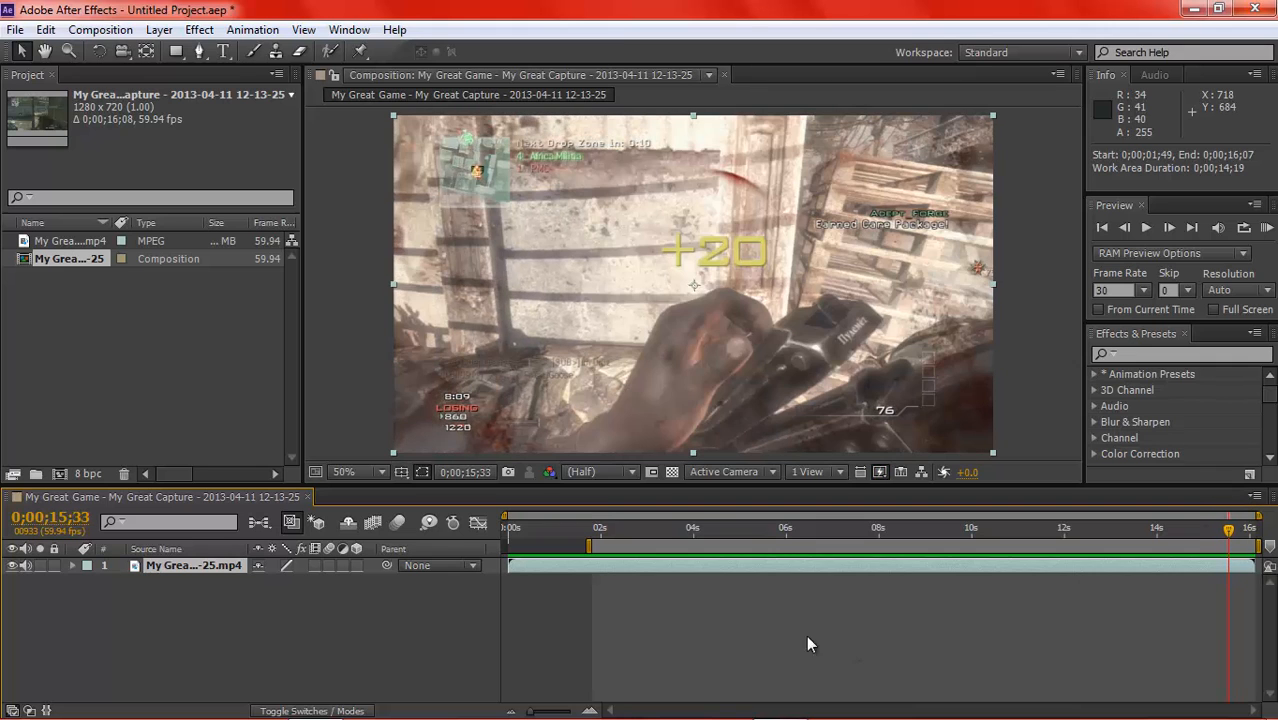
pyautogui.press('n')
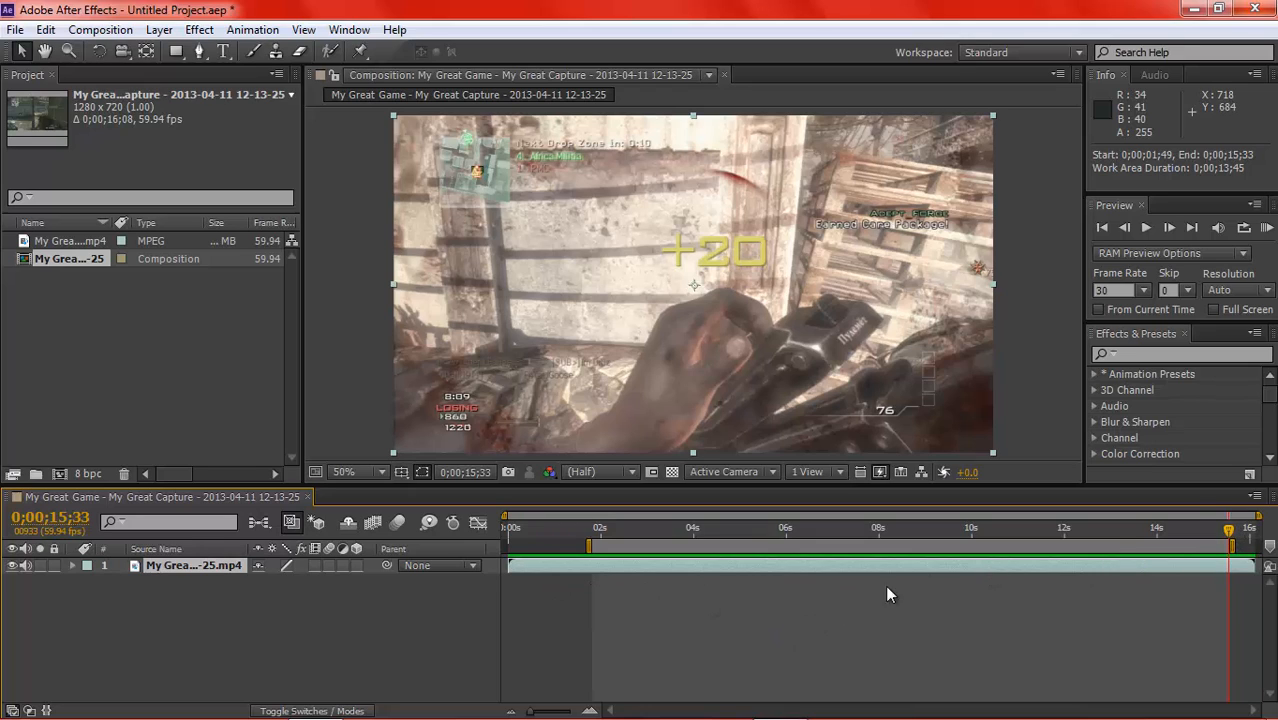
# Trim the composition to the work area and return the current time indicator to the start of the timeline.
pyautogui.moveTo(1228, 532); pyautogui.dragTo(930, 508)
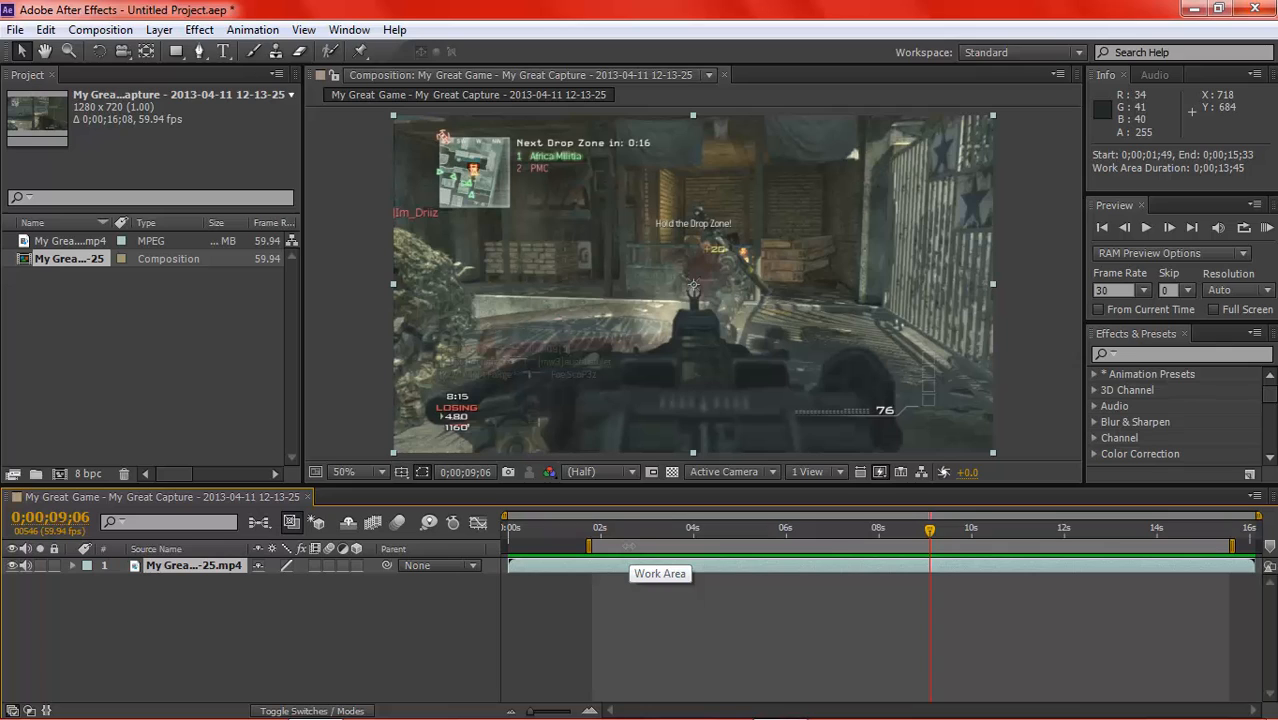
pyautogui.rightClick(628, 545)
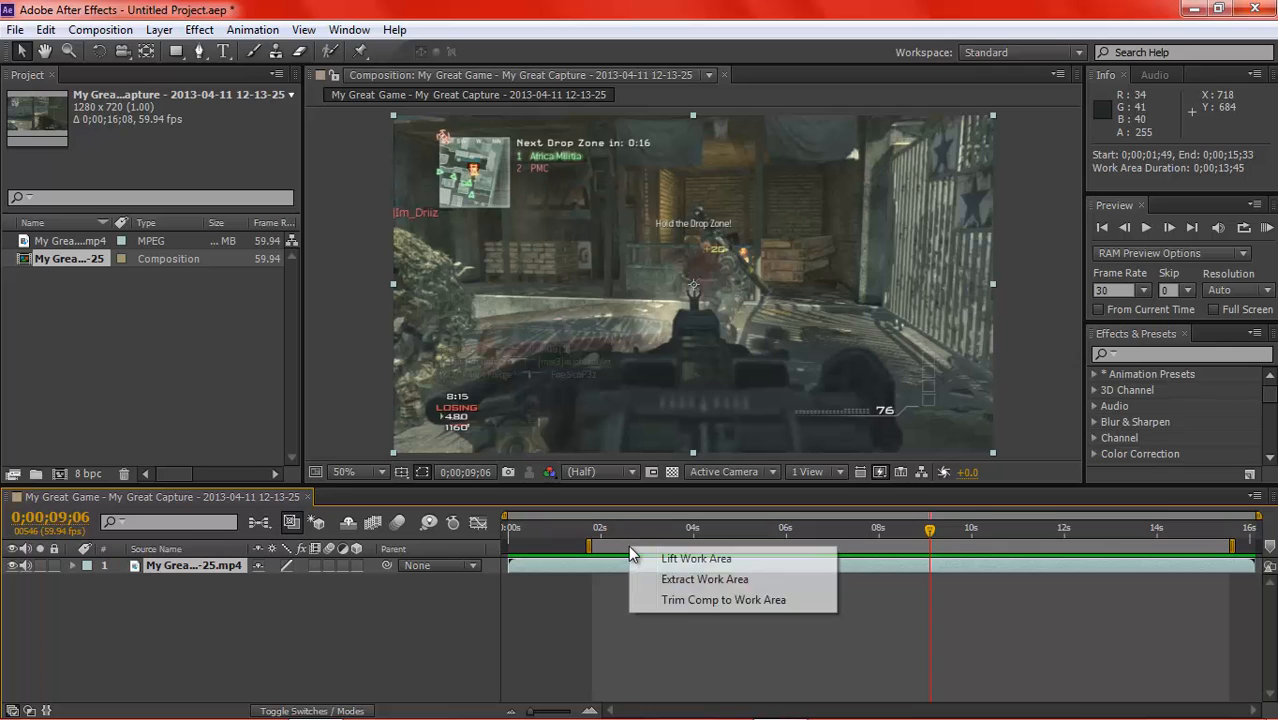
pyautogui.click(719, 600)
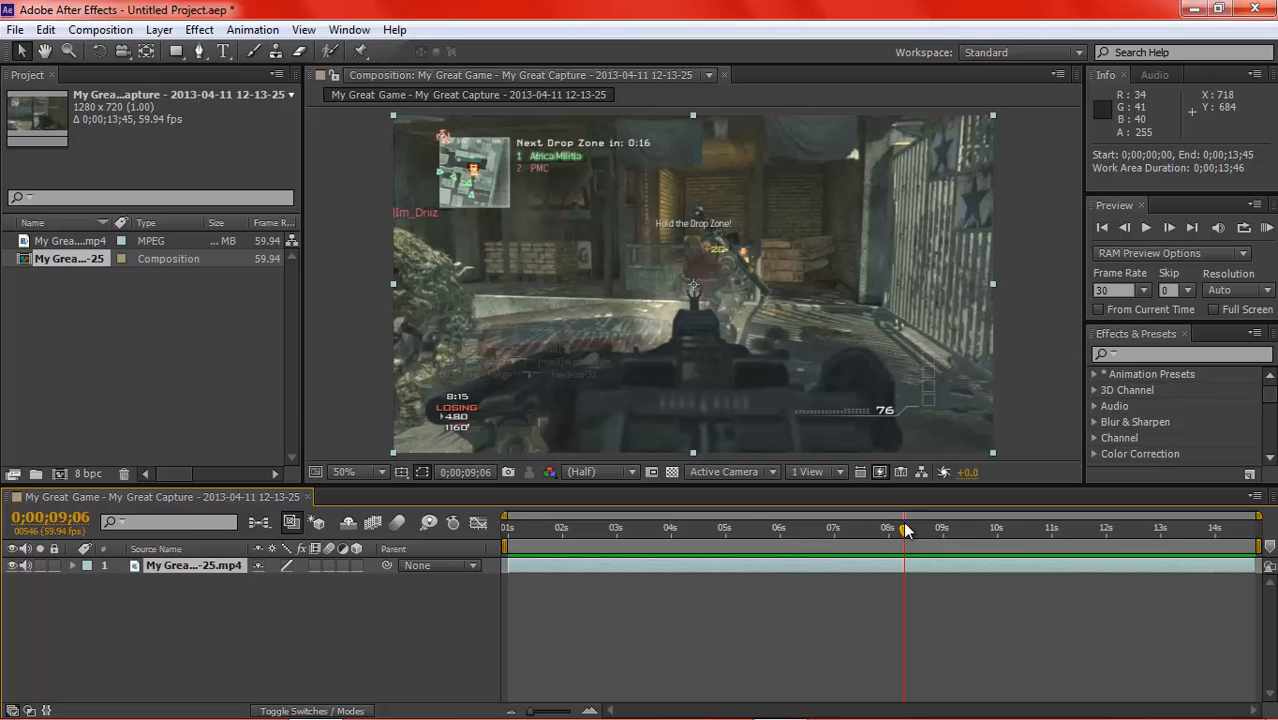
pyautogui.moveTo(901, 533); pyautogui.dragTo(503, 530)
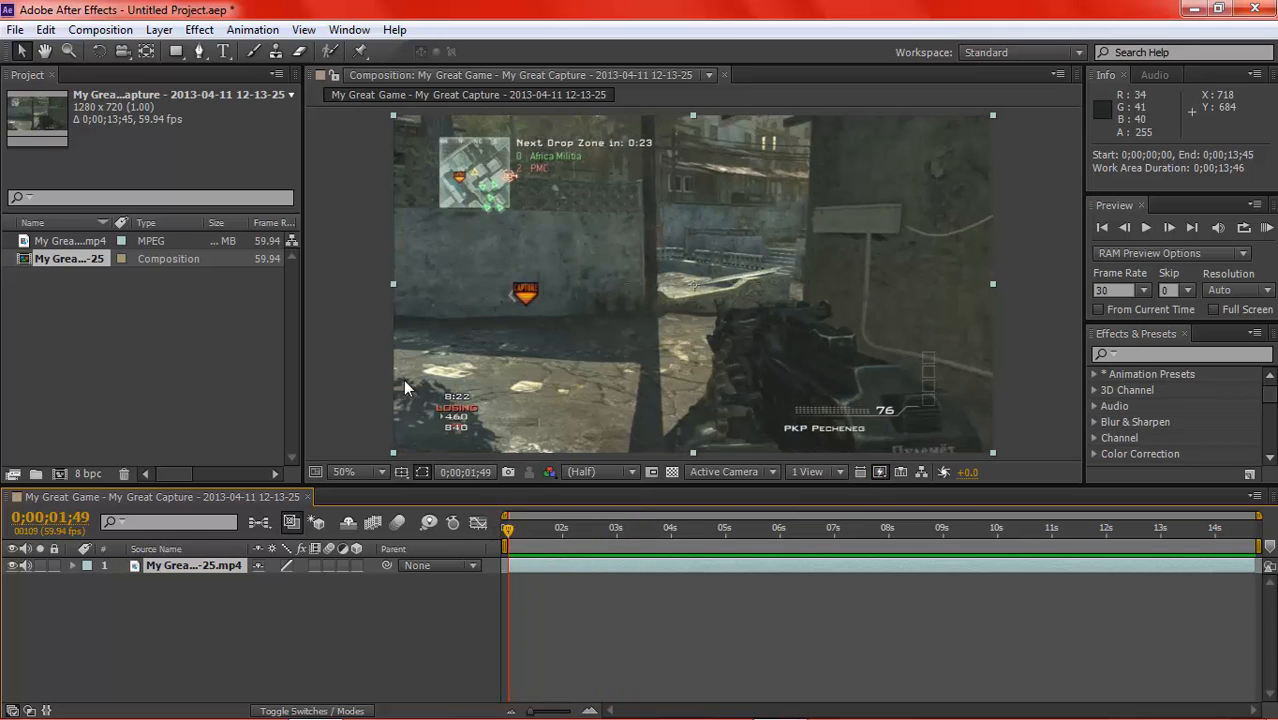
# Delete the clip layer from the timeline and remove both the footage and the composition from the project.
pyautogui.click(58, 287)
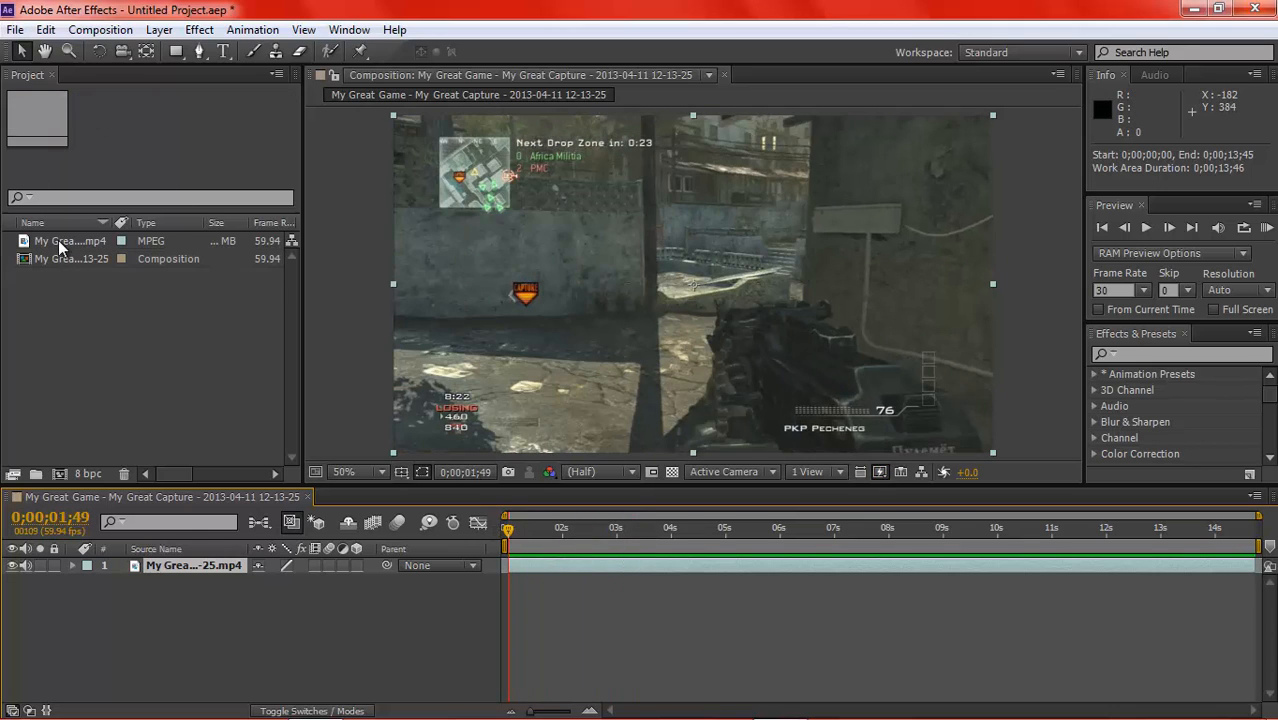
pyautogui.moveTo(89, 322); pyautogui.dragTo(65, 240)
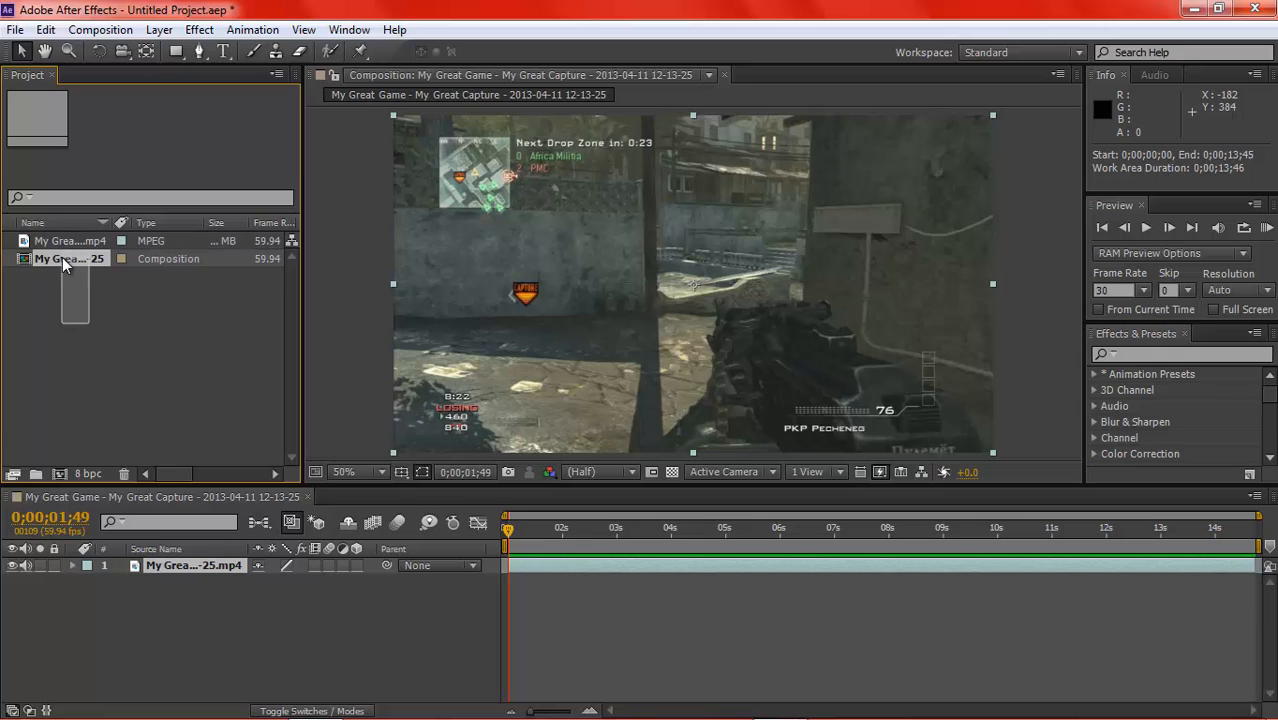
pyautogui.click(200, 569)
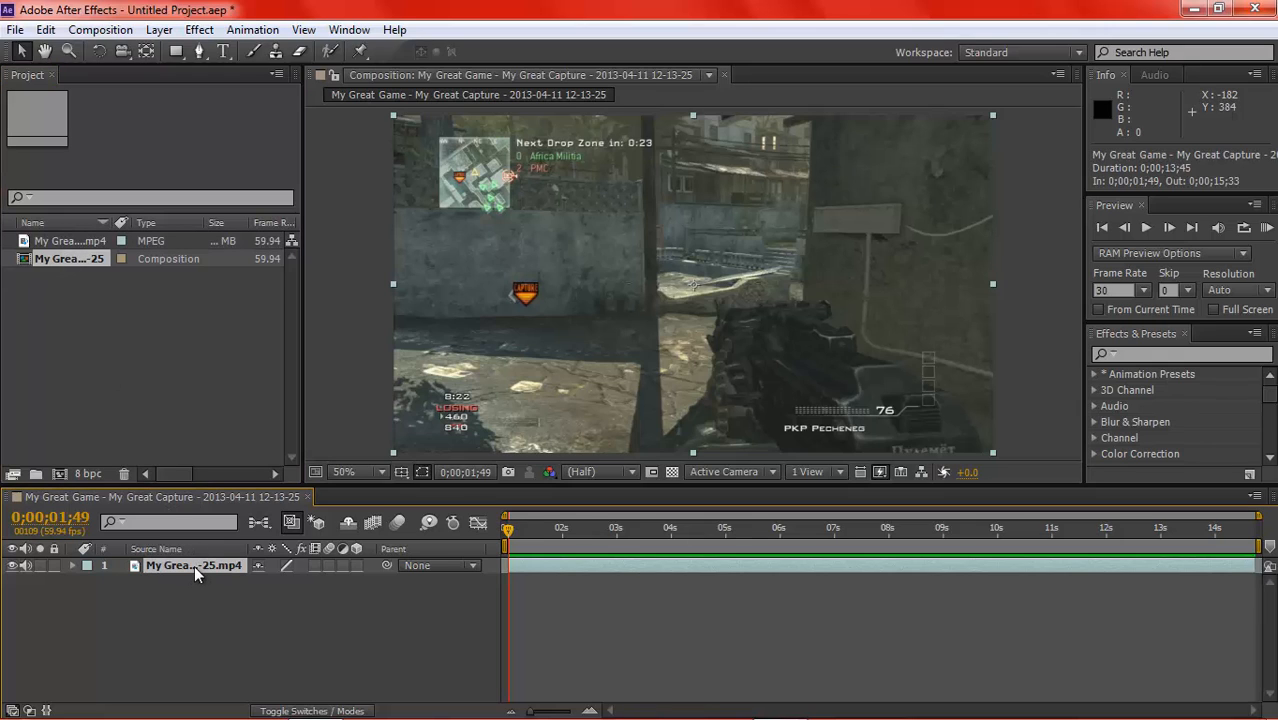
pyautogui.press('Delete')
pyautogui.click(107, 237)
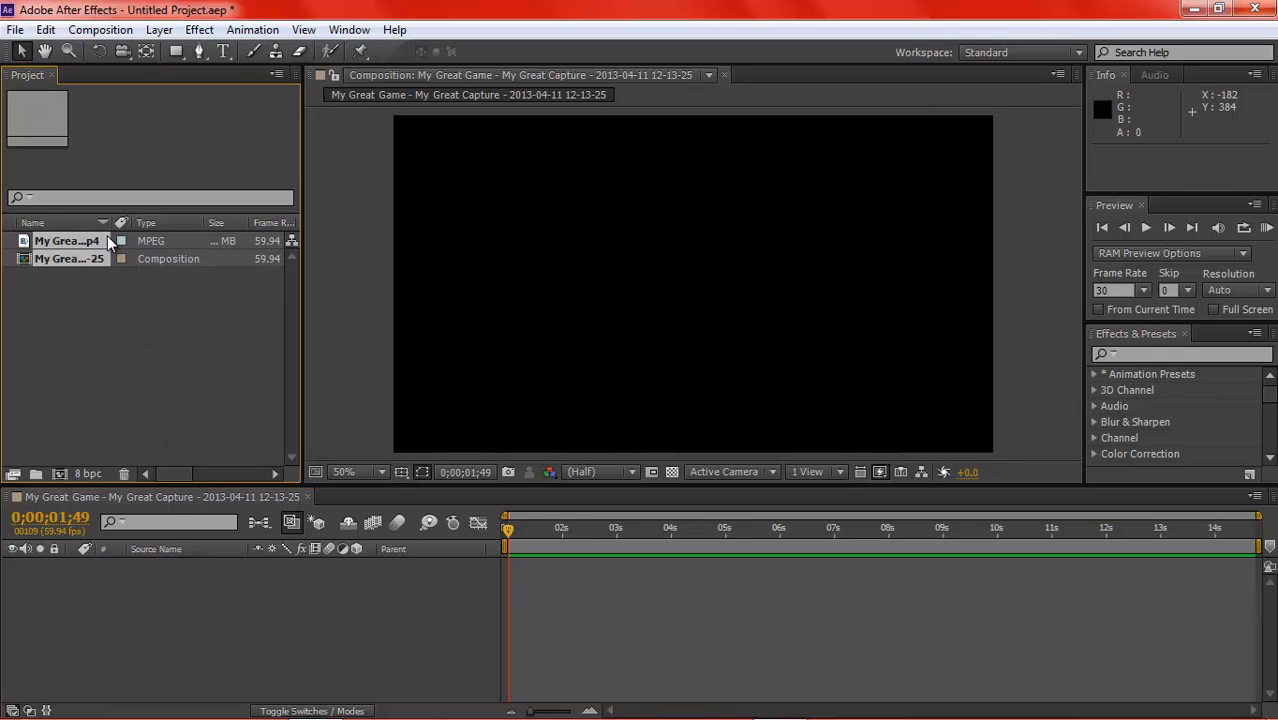
pyautogui.press('Delete')
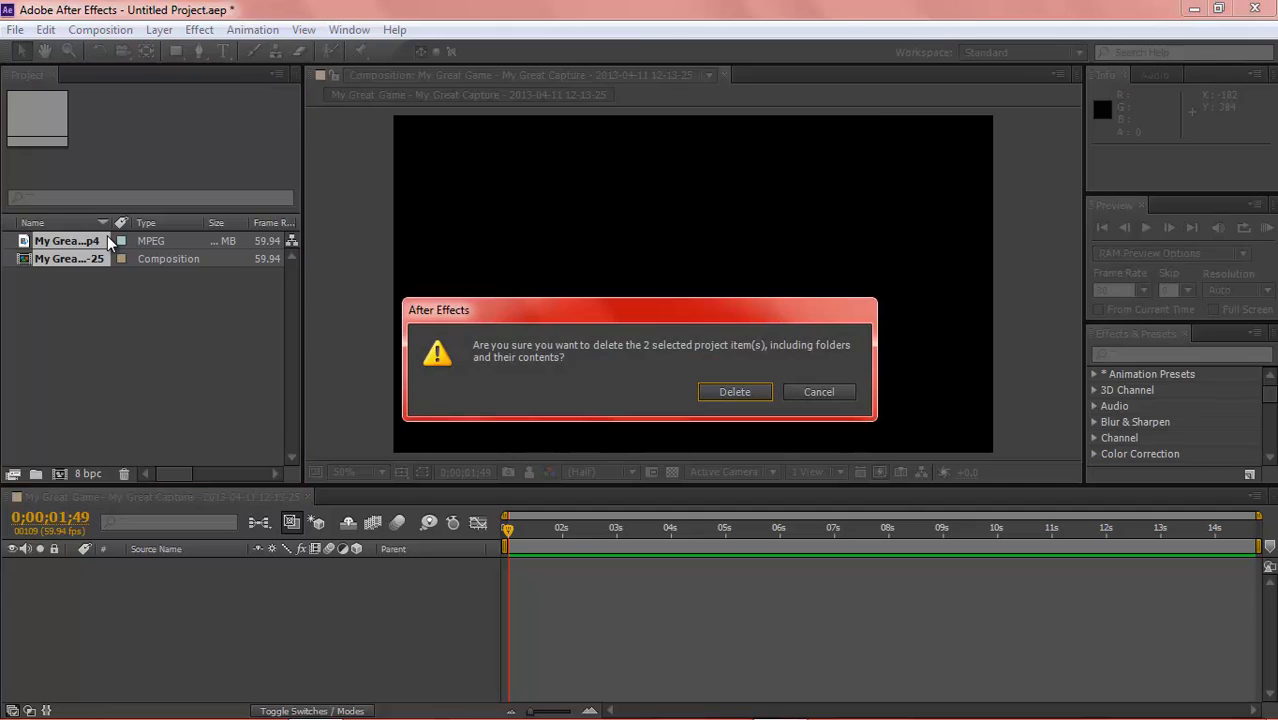
pyautogui.click(721, 388)
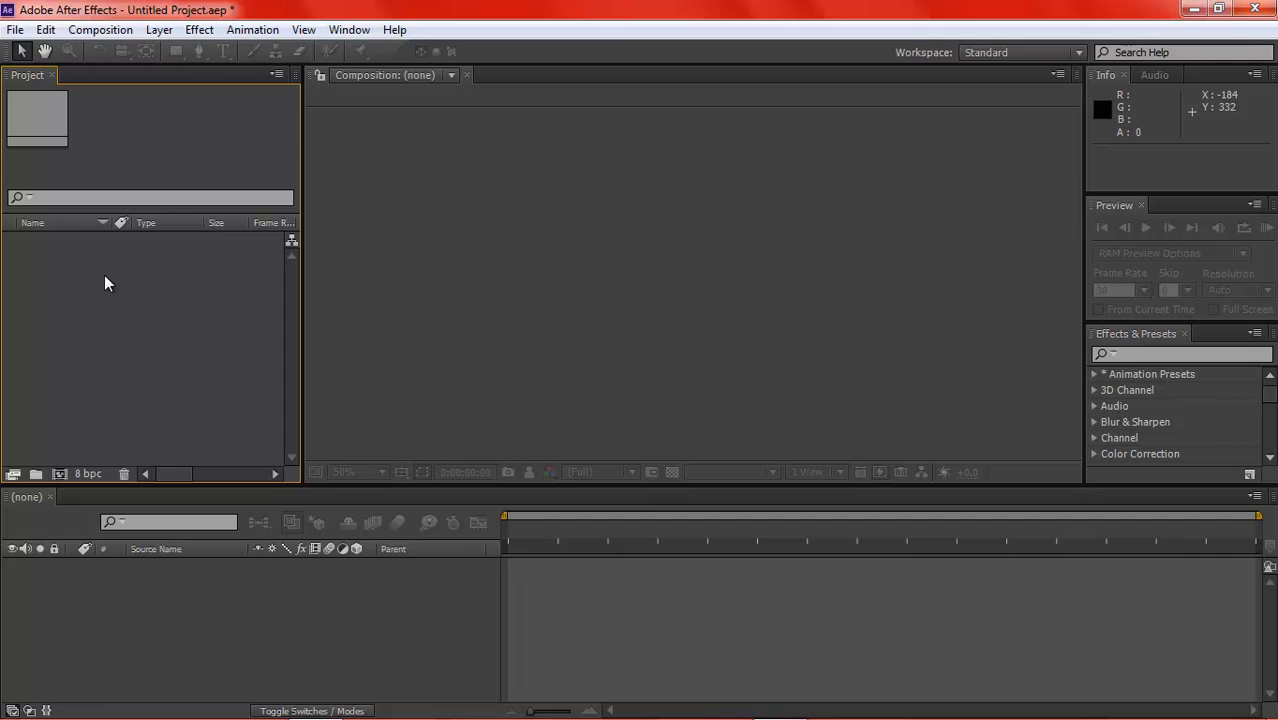
pyautogui.click(164, 30)
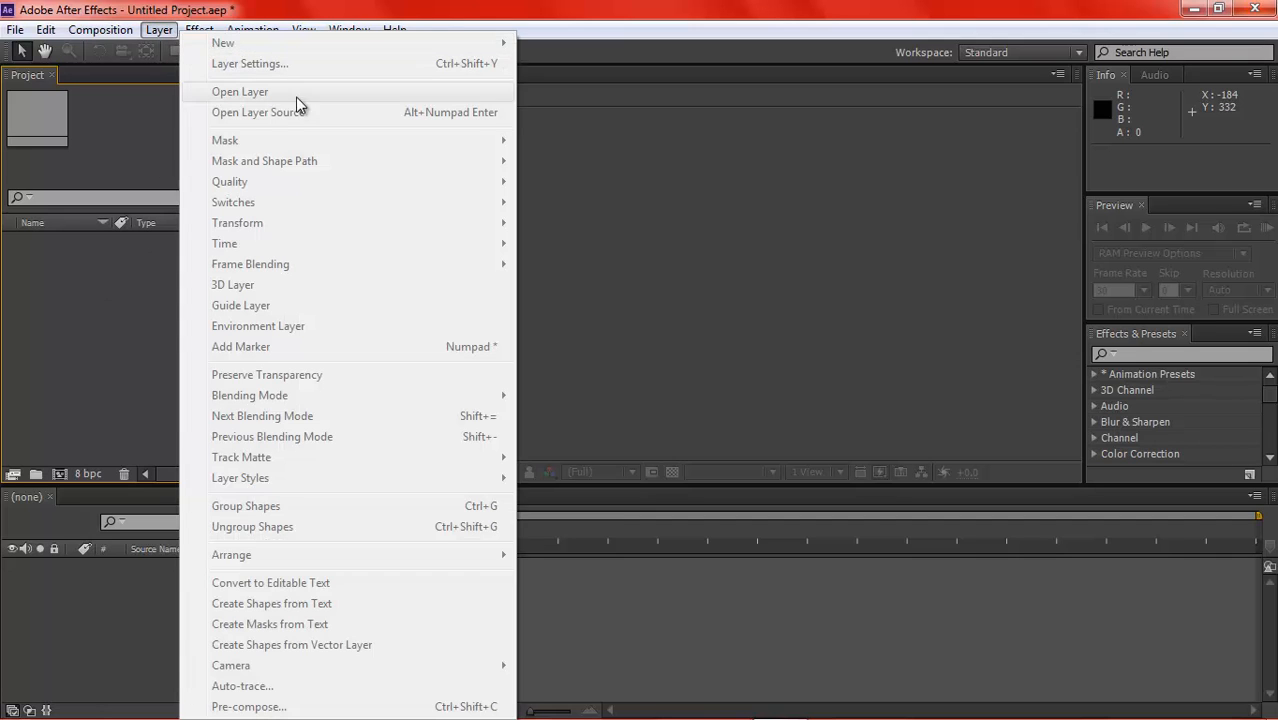
pyautogui.click(618, 211)
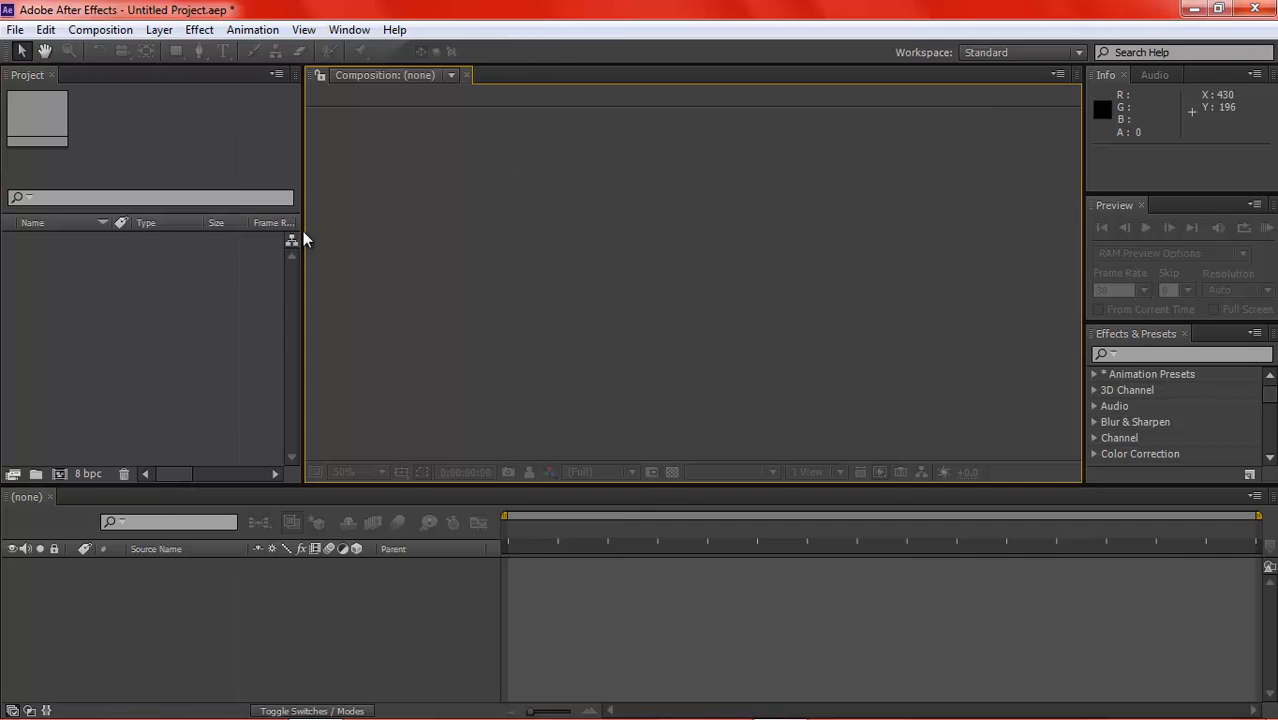
pyautogui.click(150, 310)
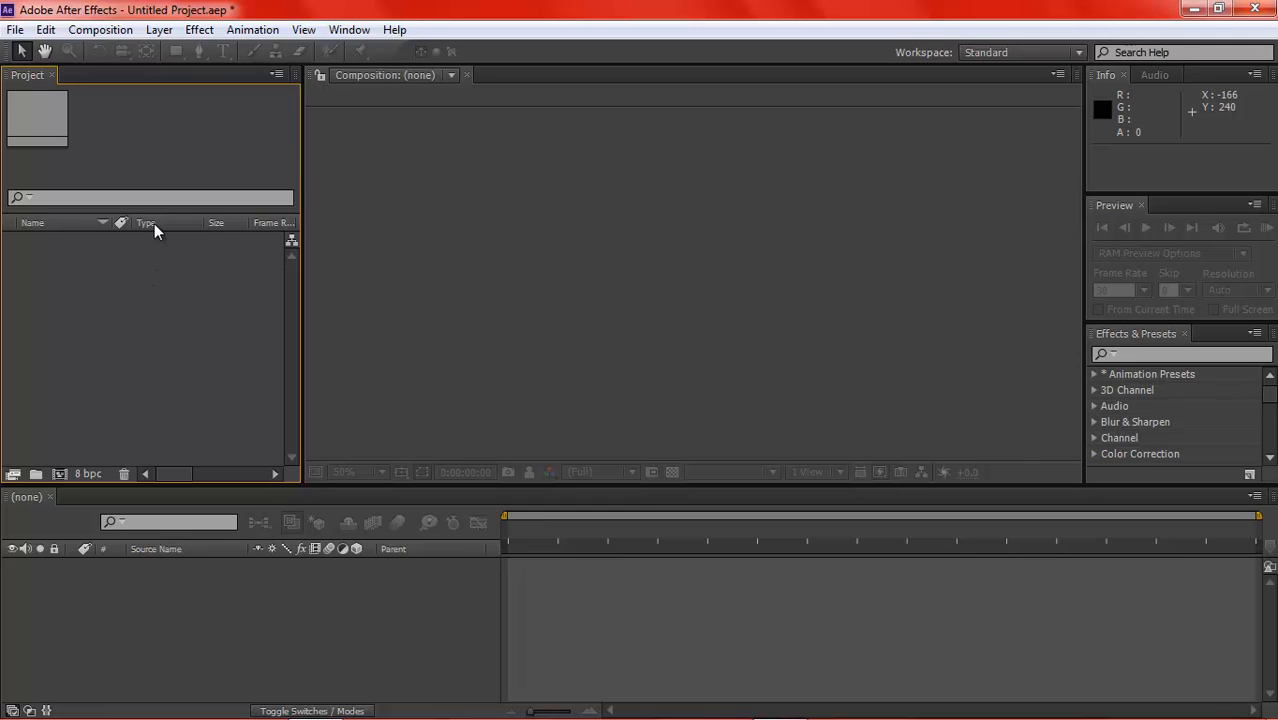
pyautogui.click(128, 30)
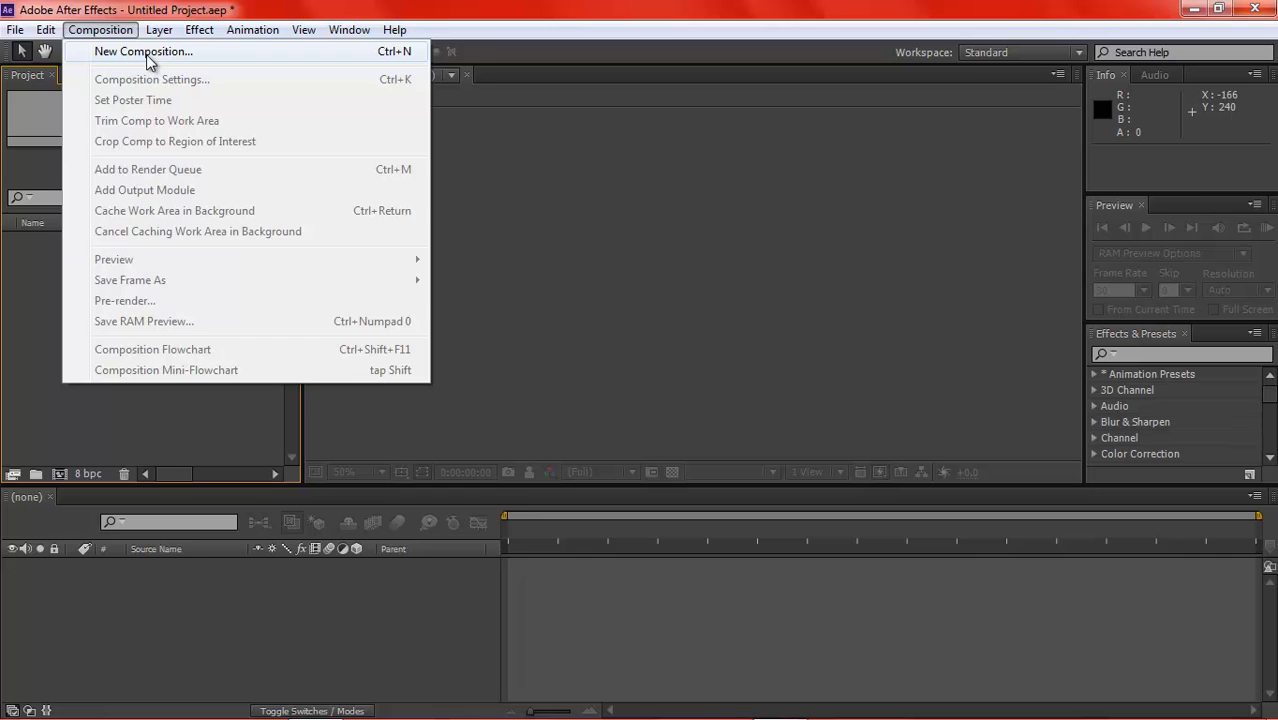
pyautogui.click(146, 54)
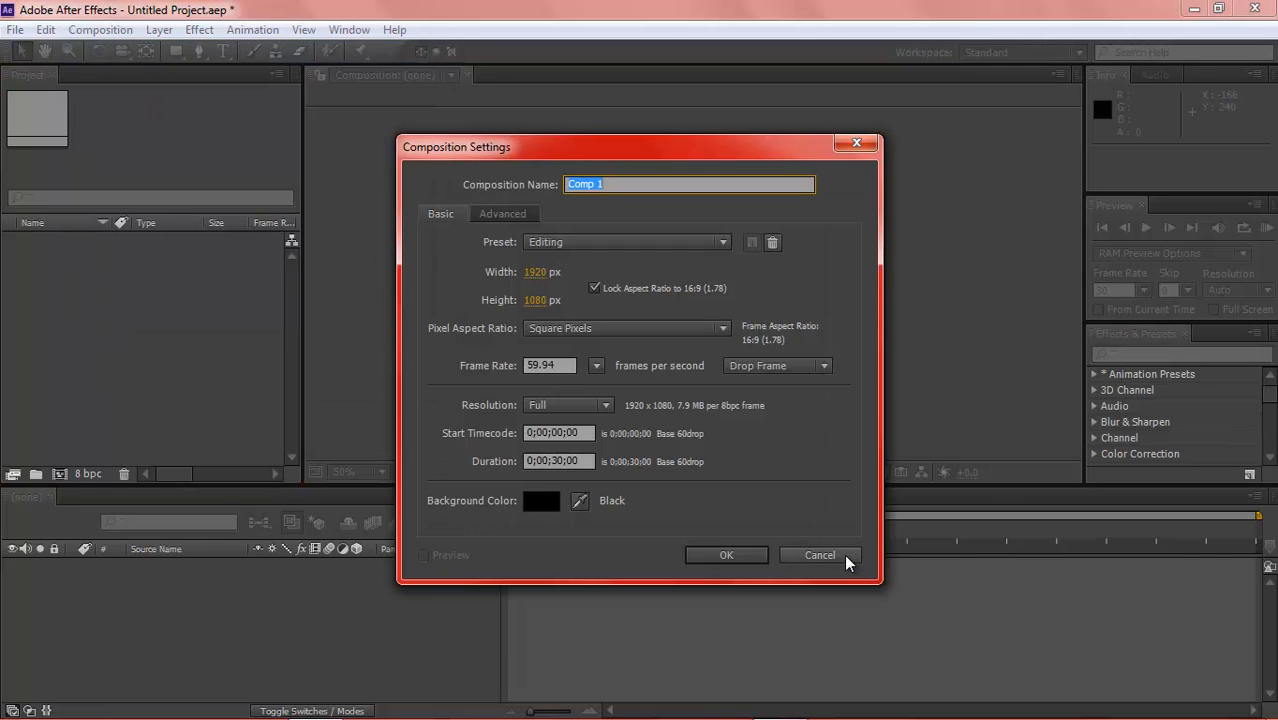
pyautogui.click(840, 556)
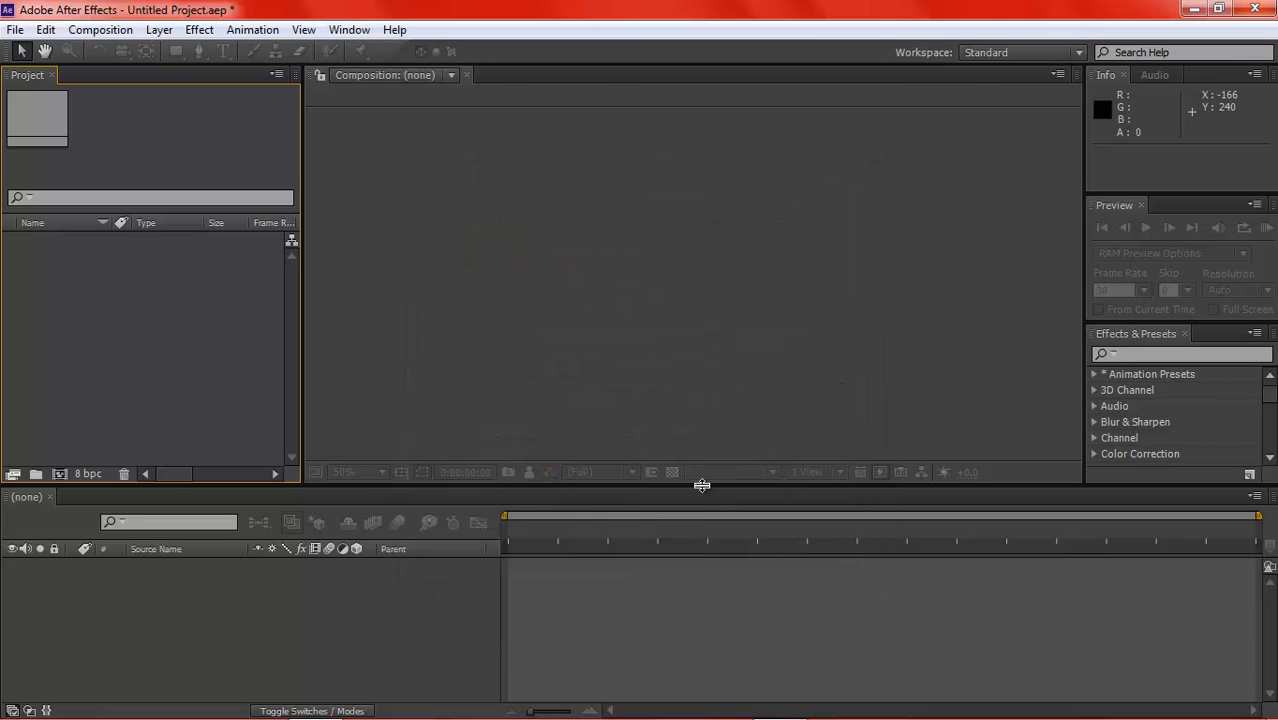
# Start a new composition and name it Basic.
pyautogui.hotkey('ctrl', 'n')
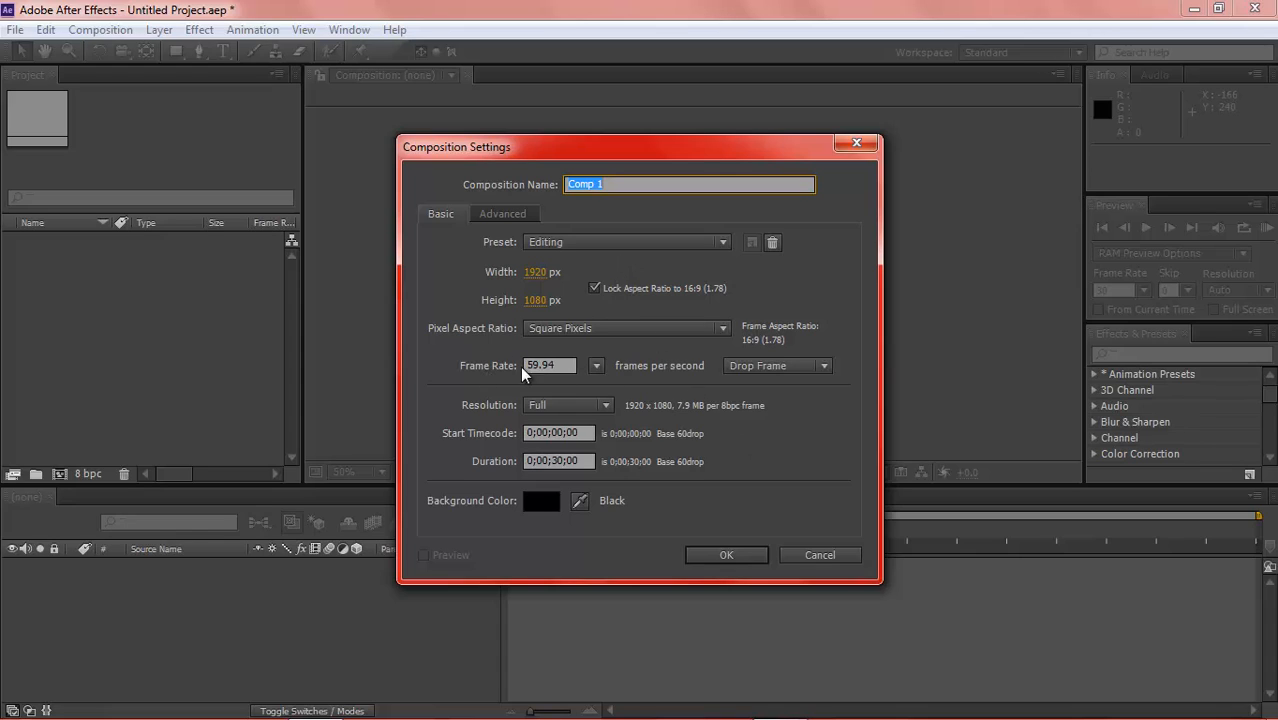
pyautogui.doubleClick(560, 368)
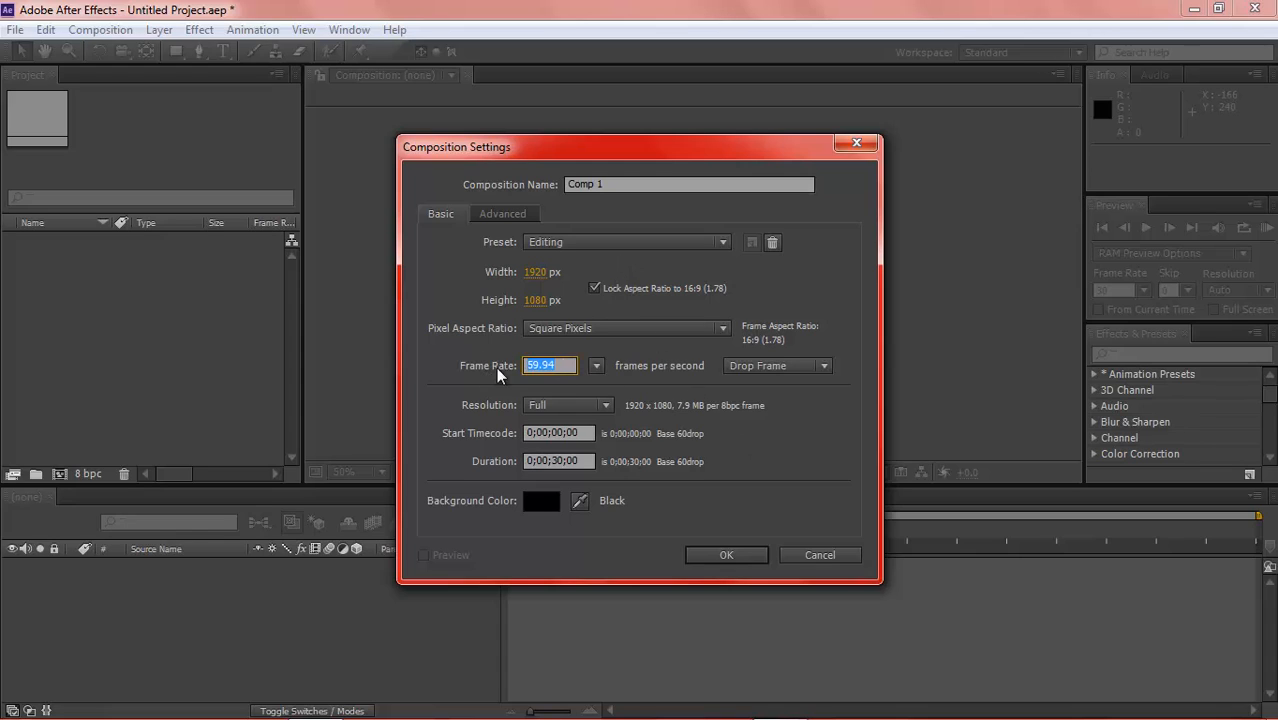
pyautogui.click(466, 350)
pyautogui.moveTo(623, 184); pyautogui.dragTo(550, 175)
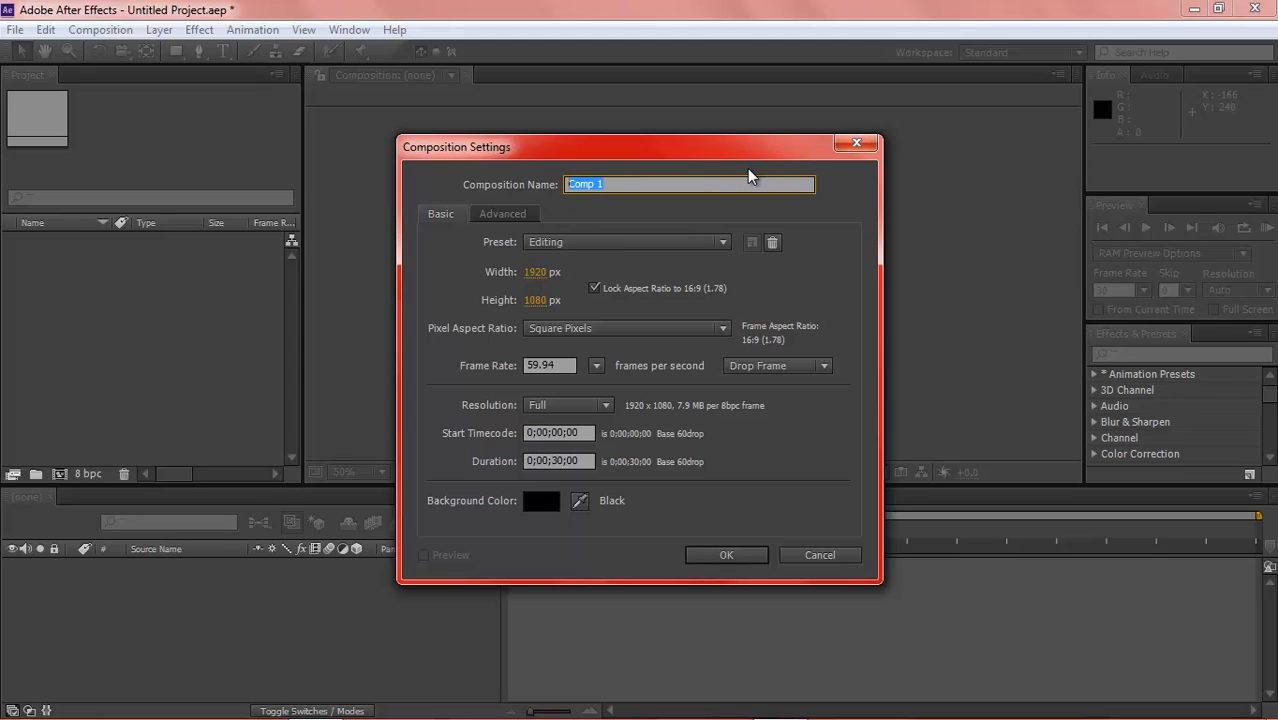
pyautogui.press('BackSpace')
pyautogui.write('Basic')
# Save the custom 1920 x 1080, 59.94 fps settings as a composition preset named Template and cancel the composition settings.
pyautogui.click(706, 249)
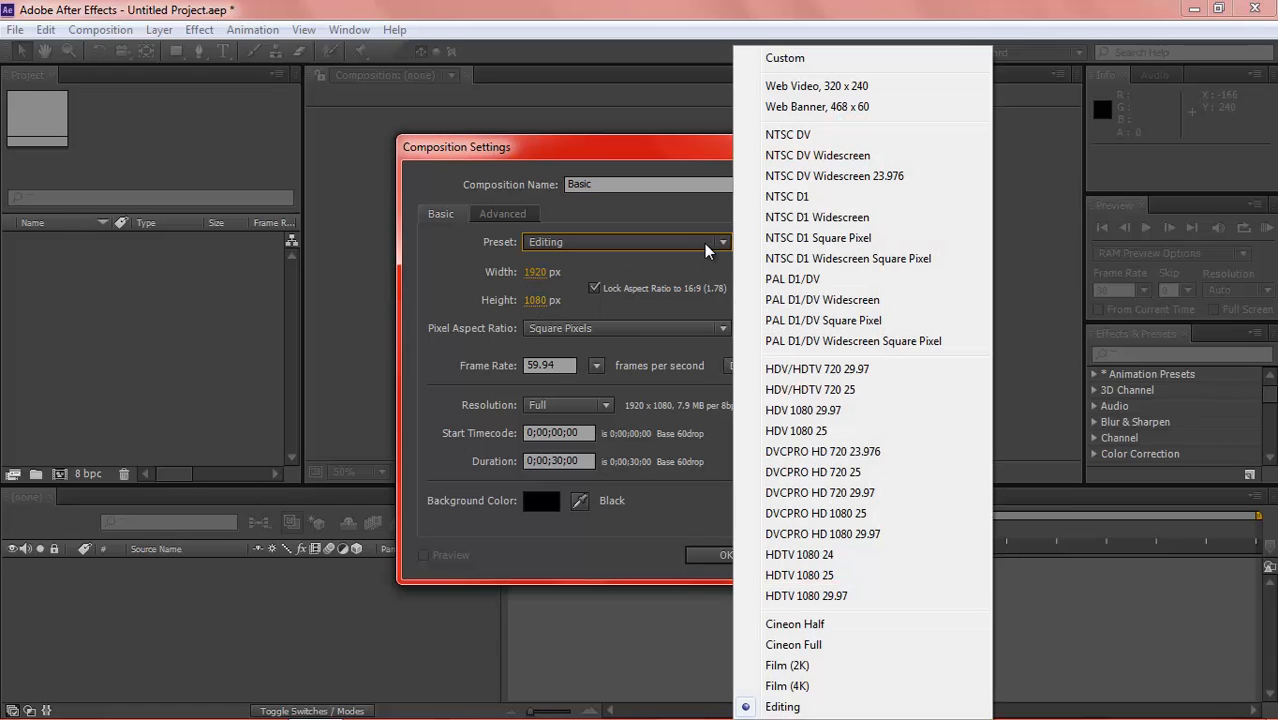
pyautogui.click(826, 60)
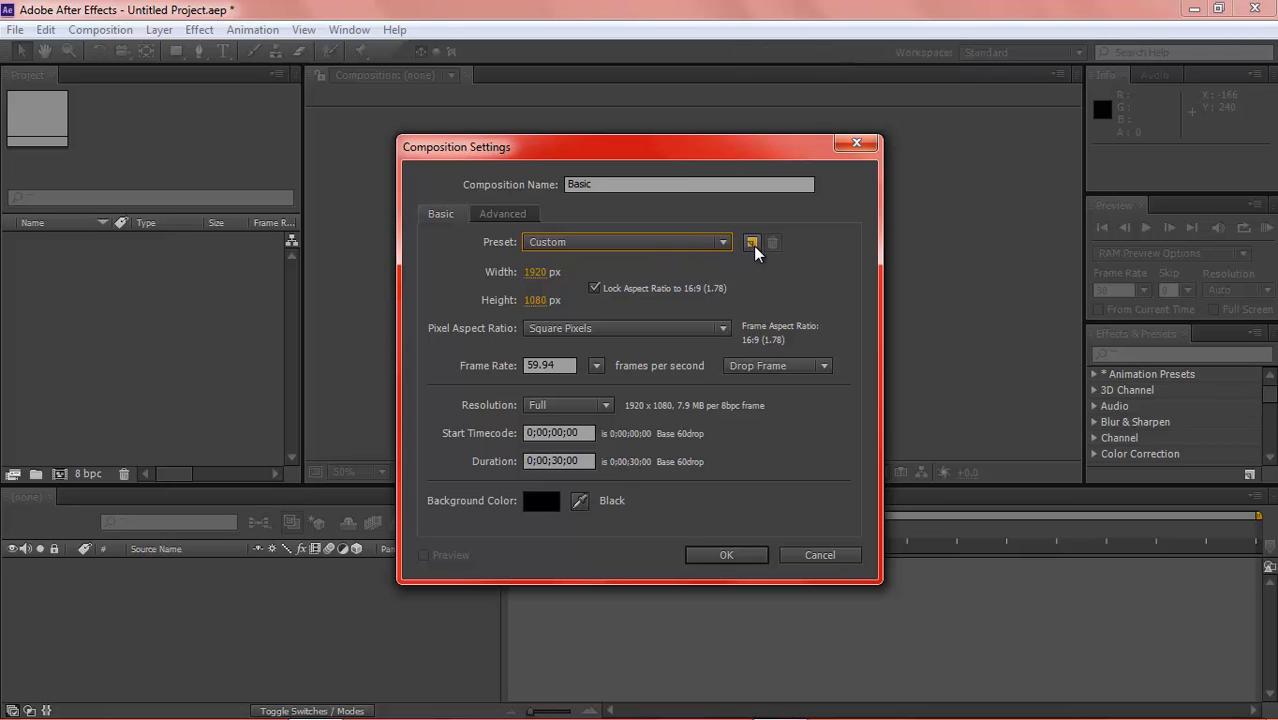
pyautogui.click(752, 244)
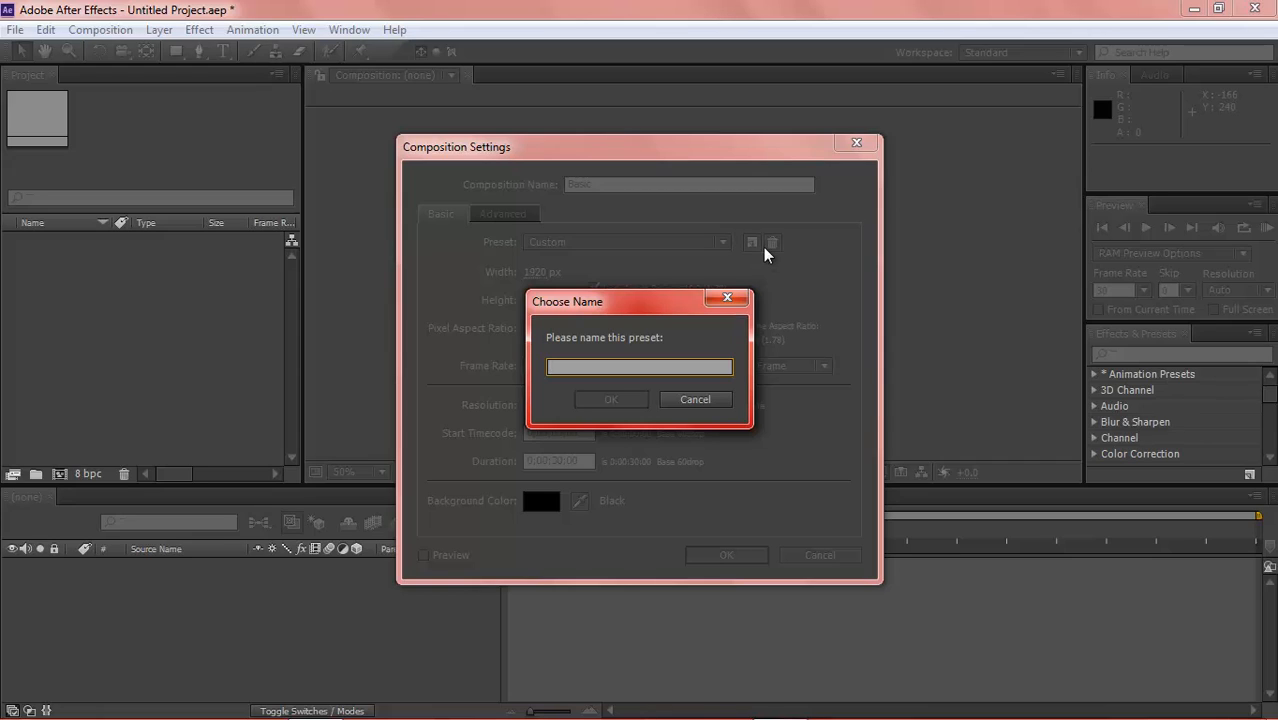
pyautogui.write('Template')
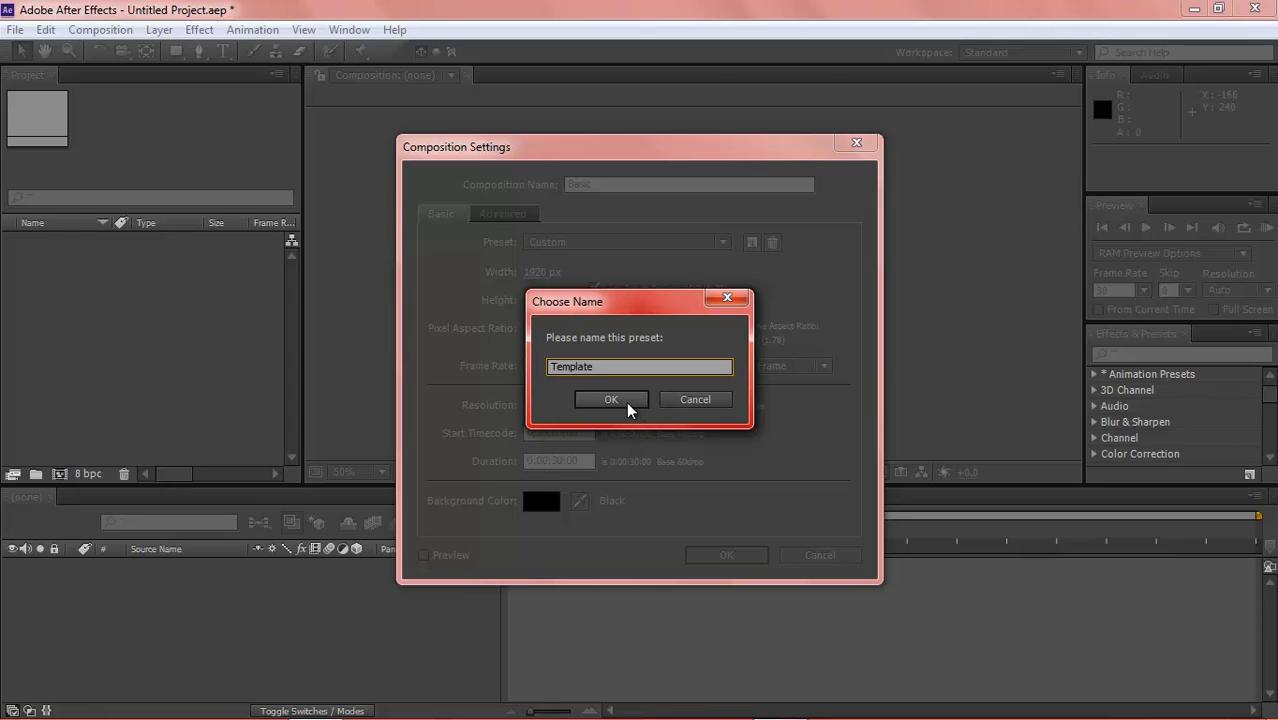
pyautogui.click(627, 403)
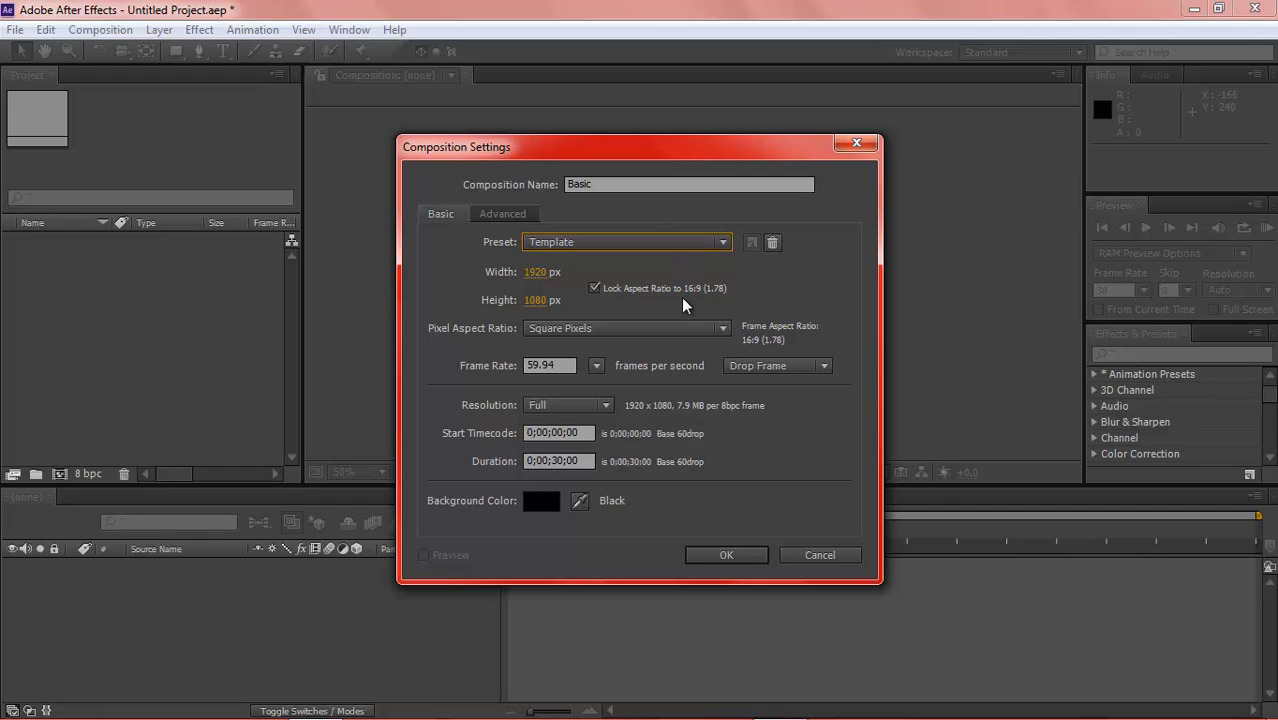
pyautogui.click(820, 555)
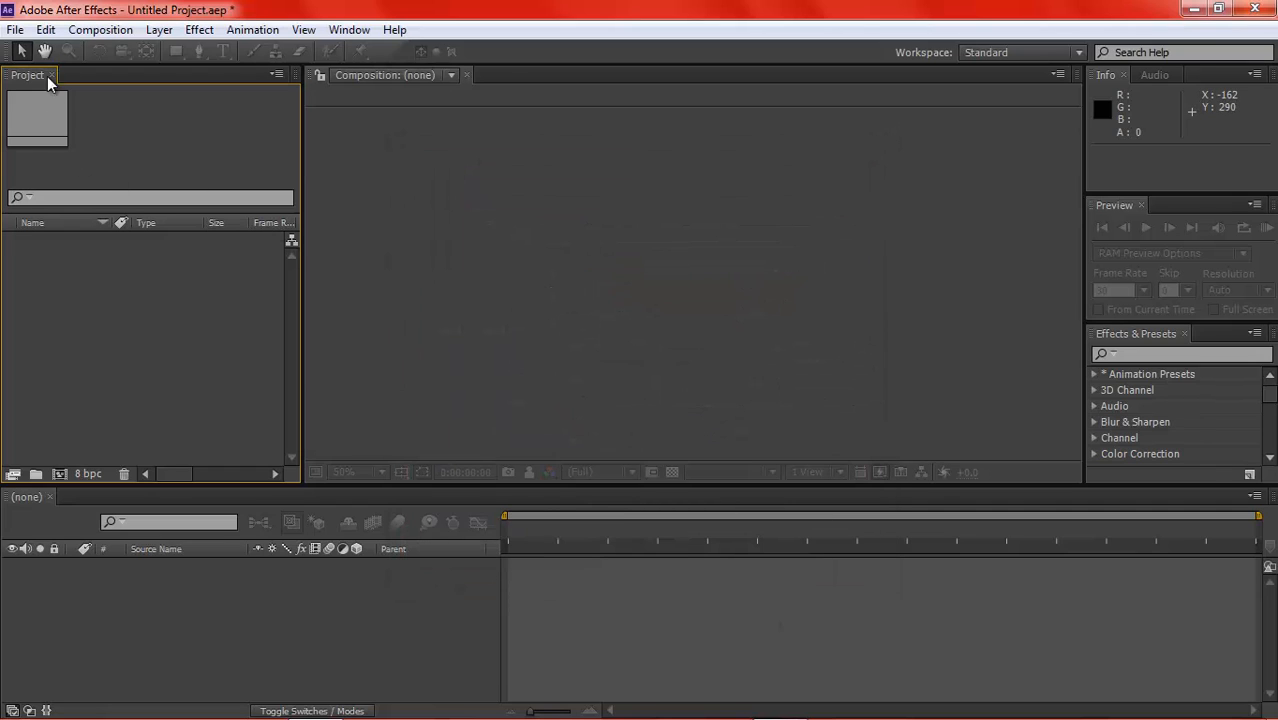
# Create a new composition using the Template preset.
pyautogui.click(100, 29)
pyautogui.click(108, 50)
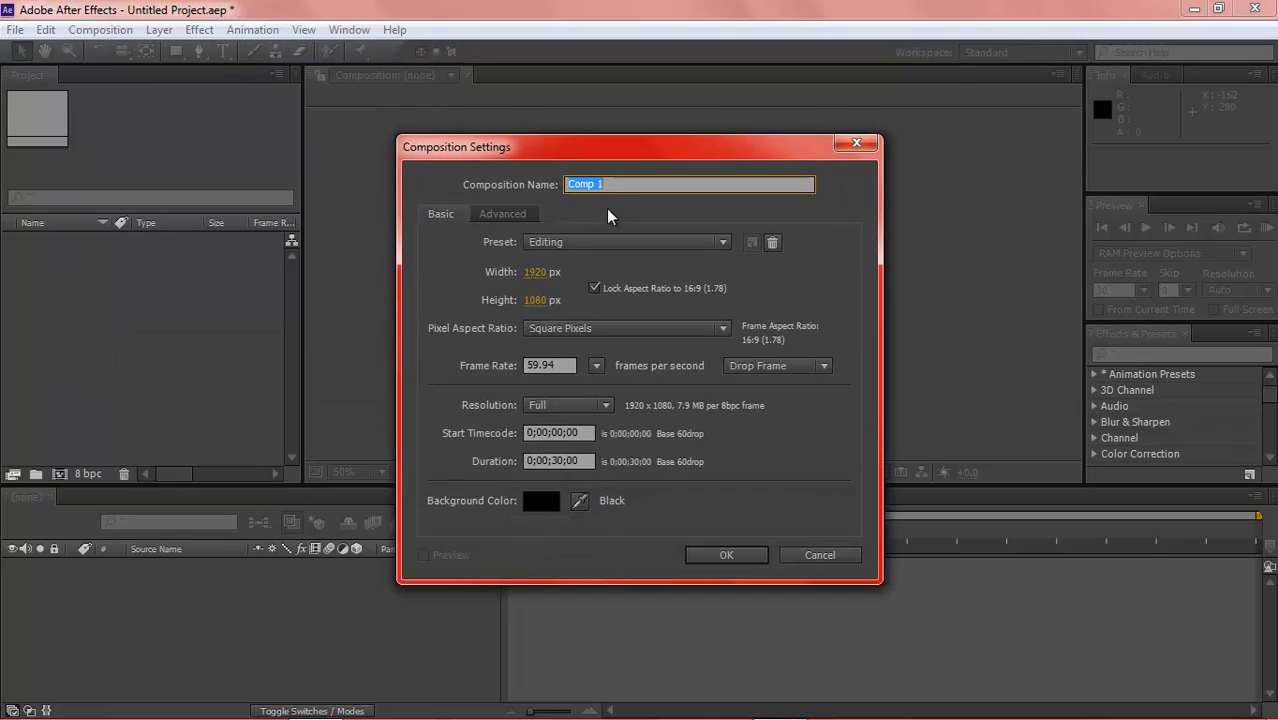
pyautogui.click(724, 245)
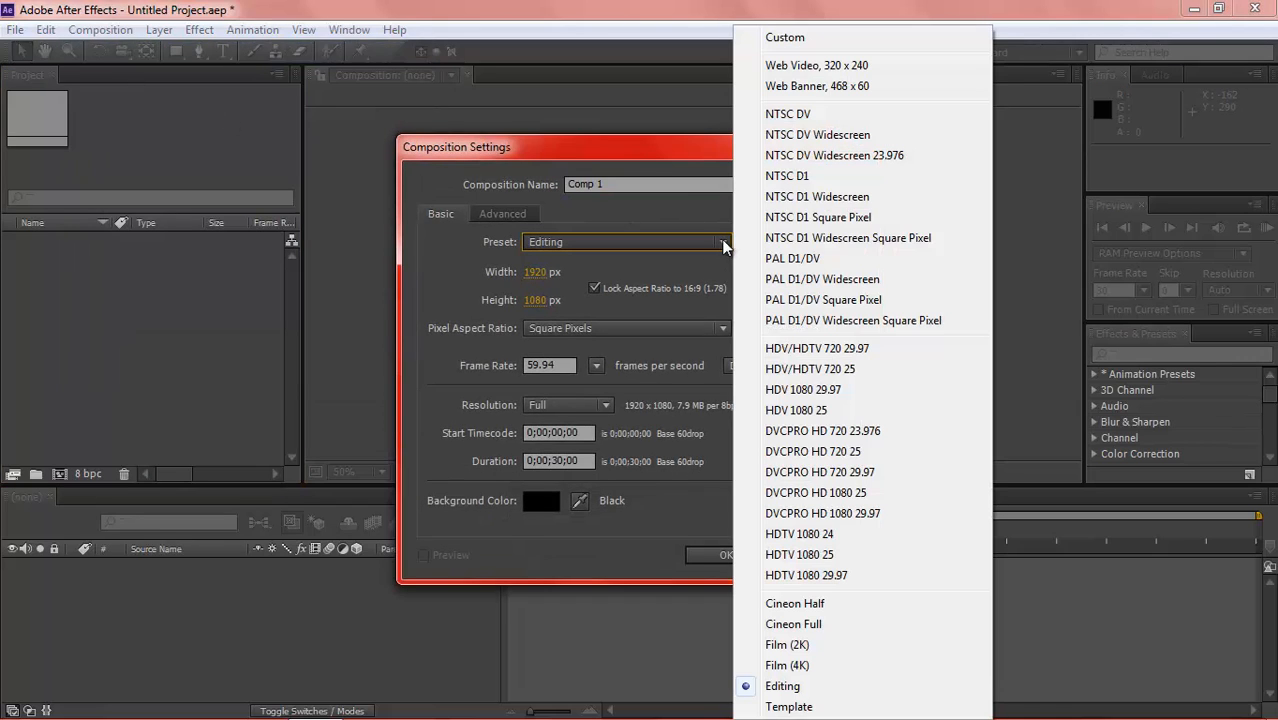
pyautogui.click(851, 706)
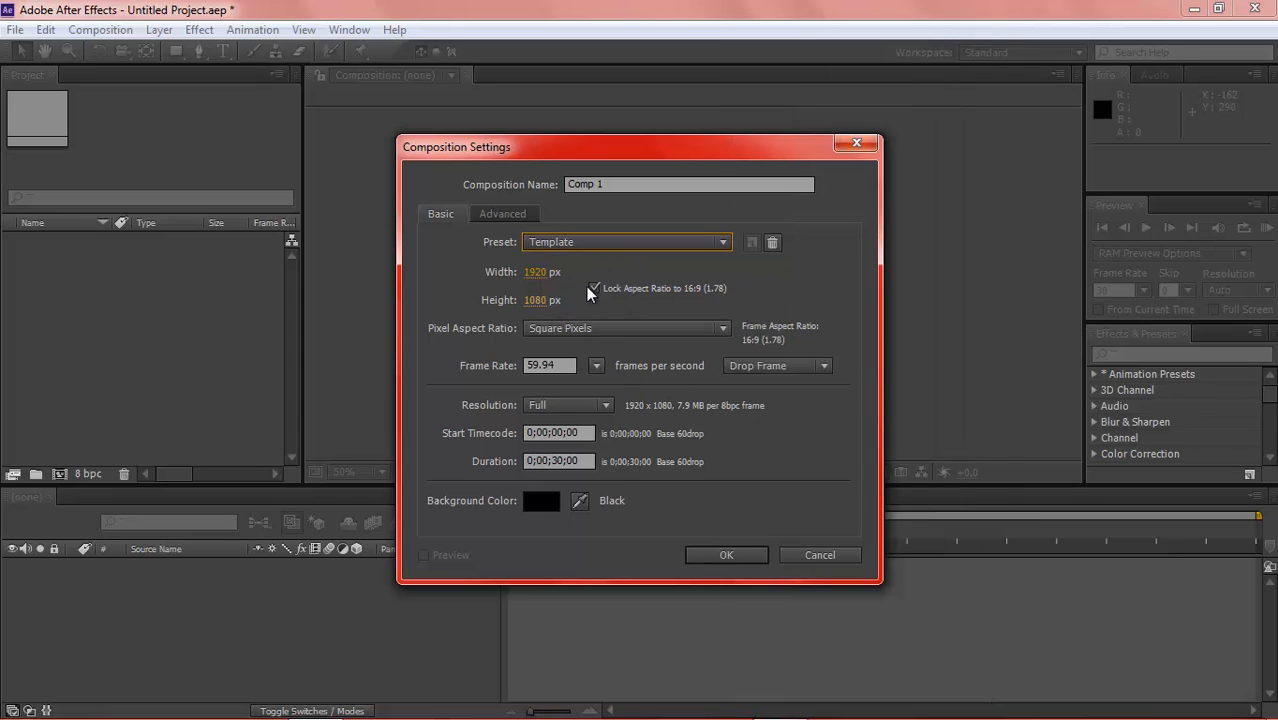
pyautogui.click(722, 555)
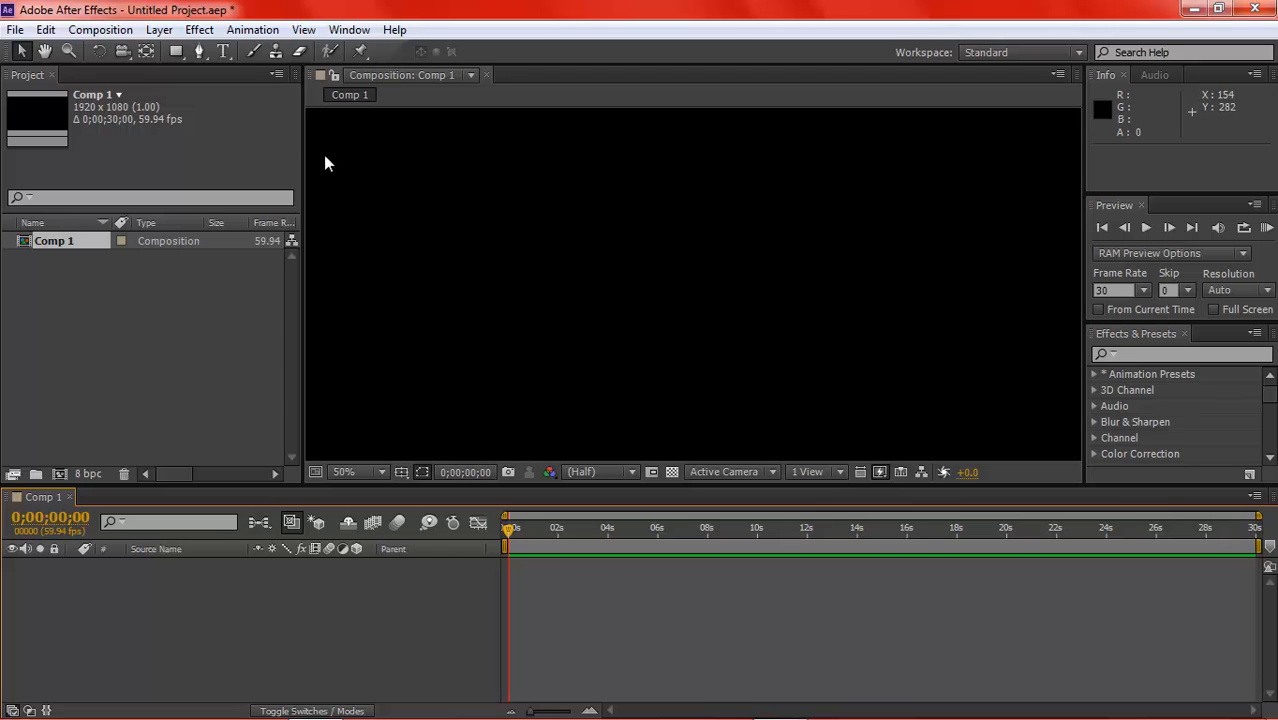
# Add a white 1920 x 1080 px solid layer to Comp 1 with its aspect ratio locked to 16:9.
pyautogui.click(159, 29)
pyautogui.moveTo(242, 46)
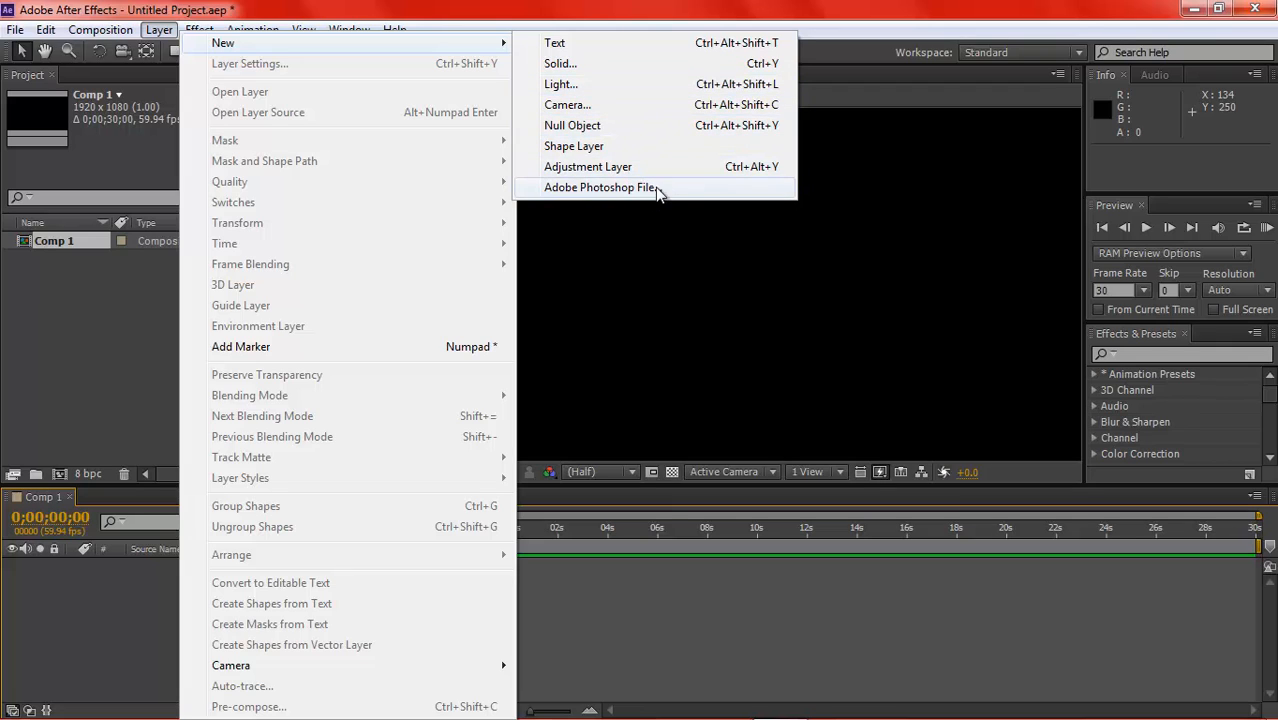
pyautogui.click(590, 64)
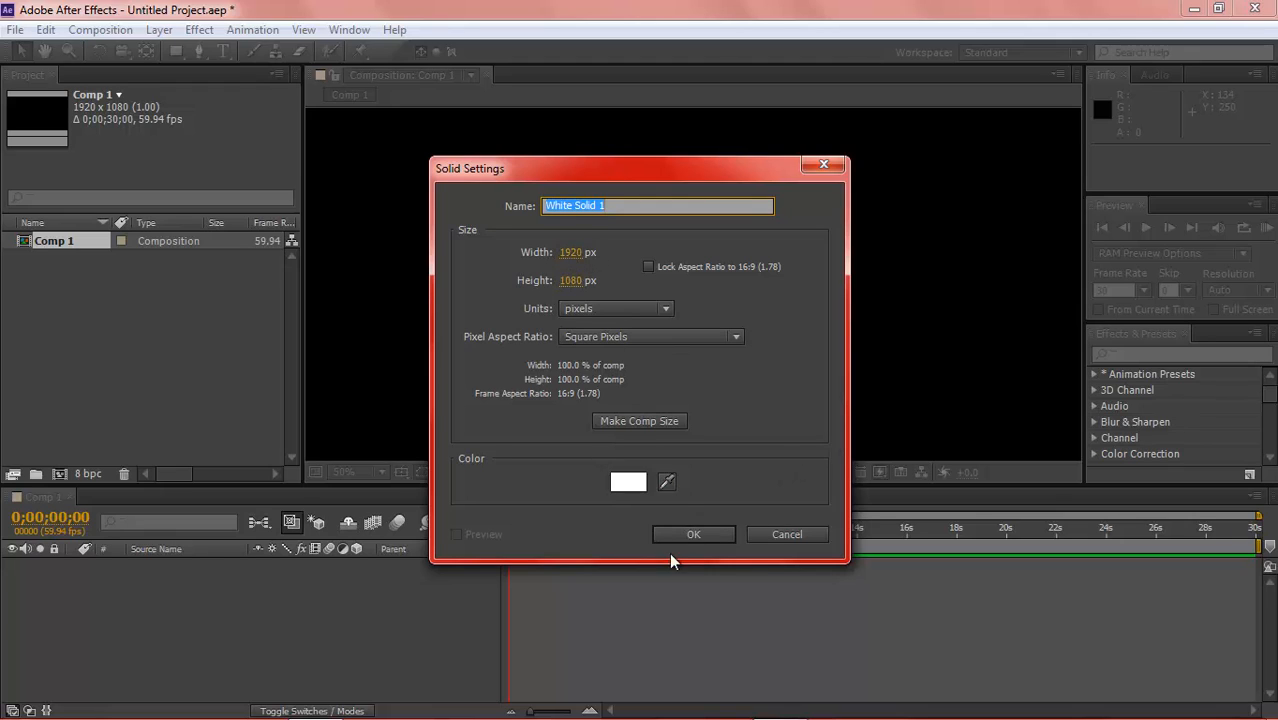
pyautogui.click(648, 267)
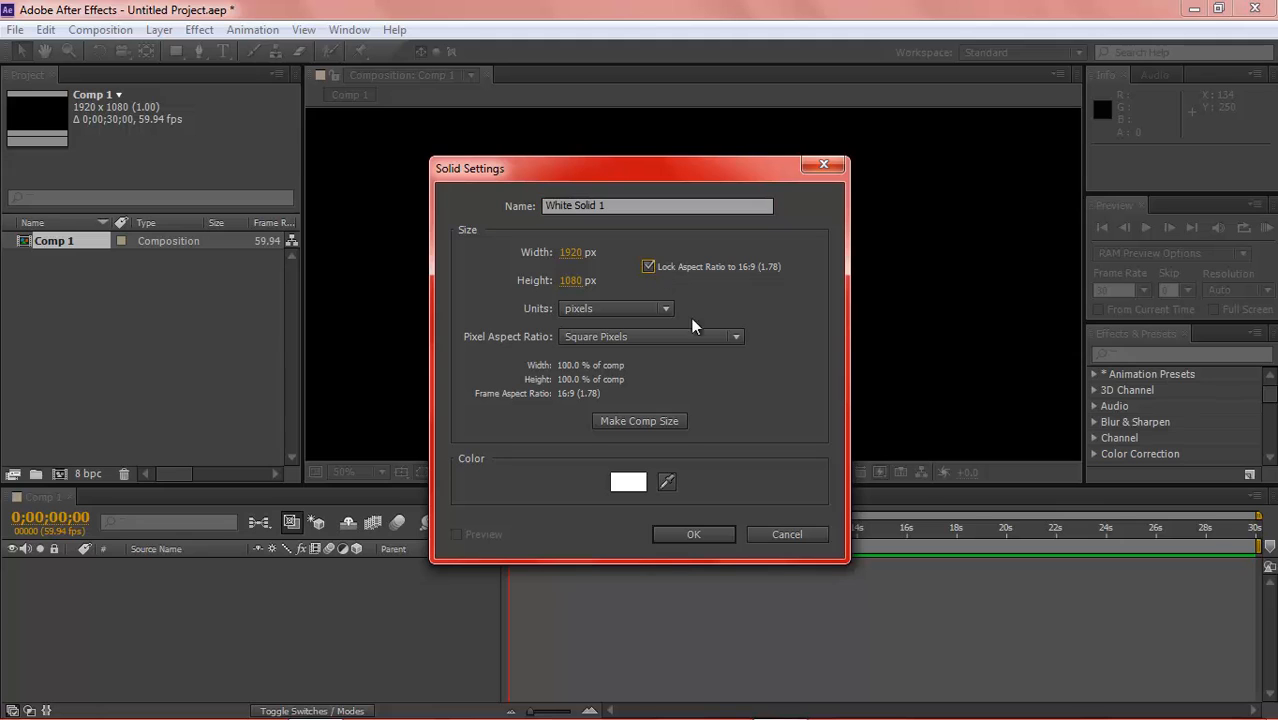
pyautogui.click(676, 535)
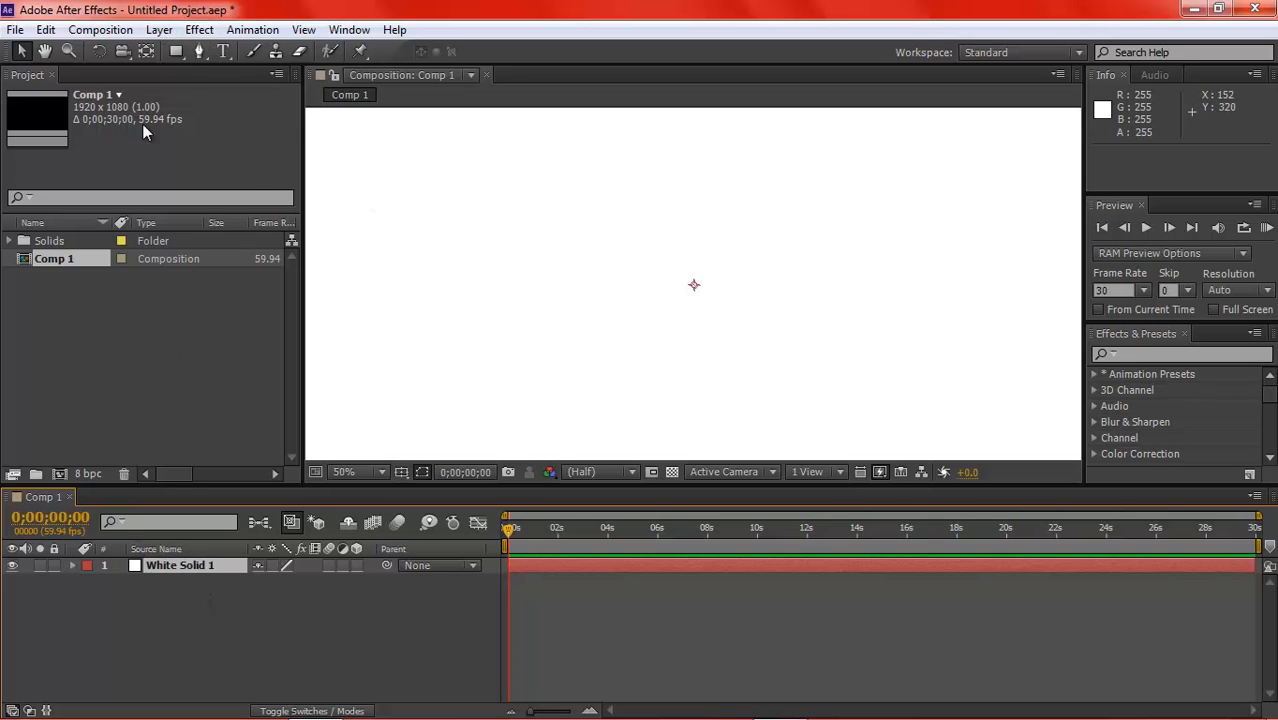
# Rotate the white solid to about -4° with the Rotation tool.
pyautogui.click(44, 52)
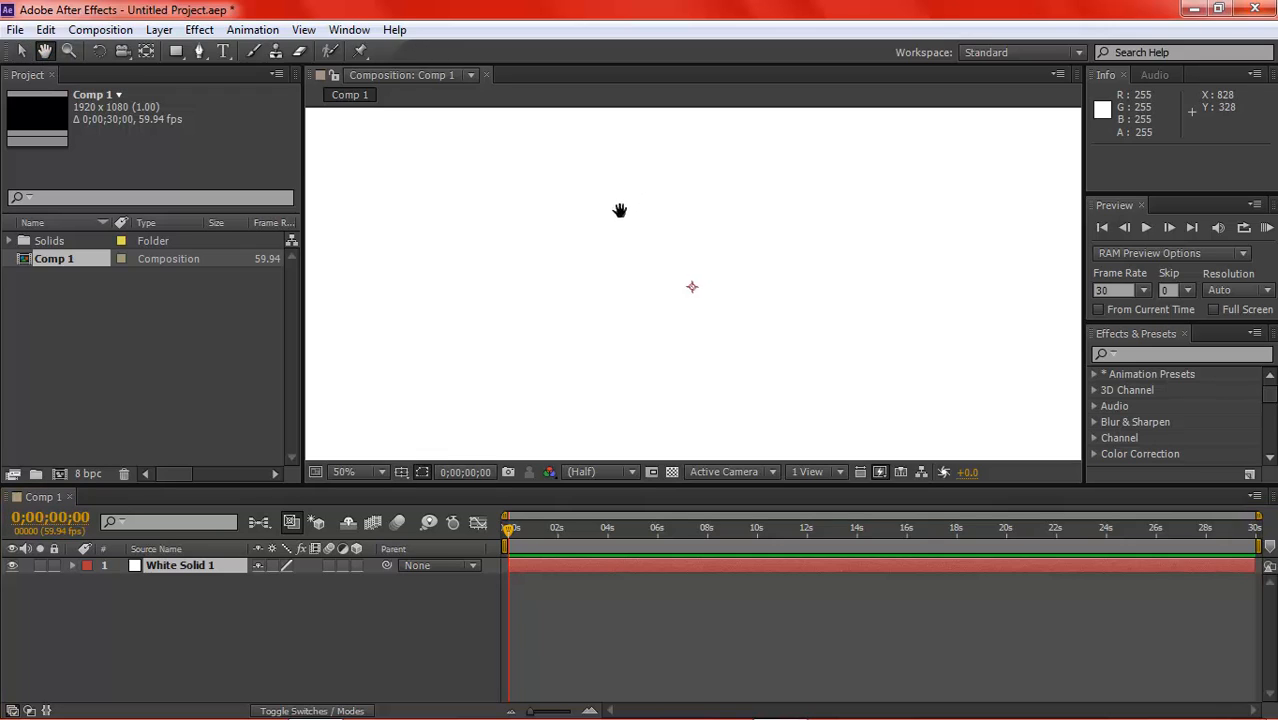
pyautogui.moveTo(622, 206); pyautogui.dragTo(650, 183)
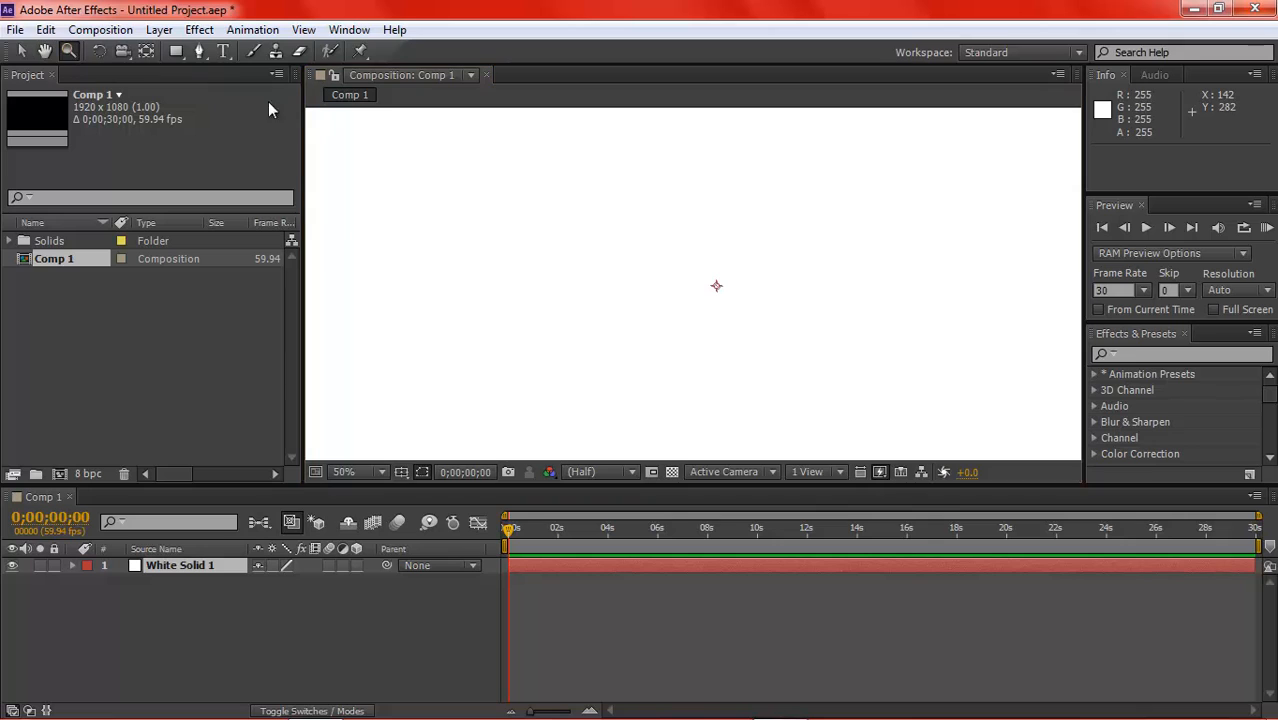
pyautogui.click(69, 51)
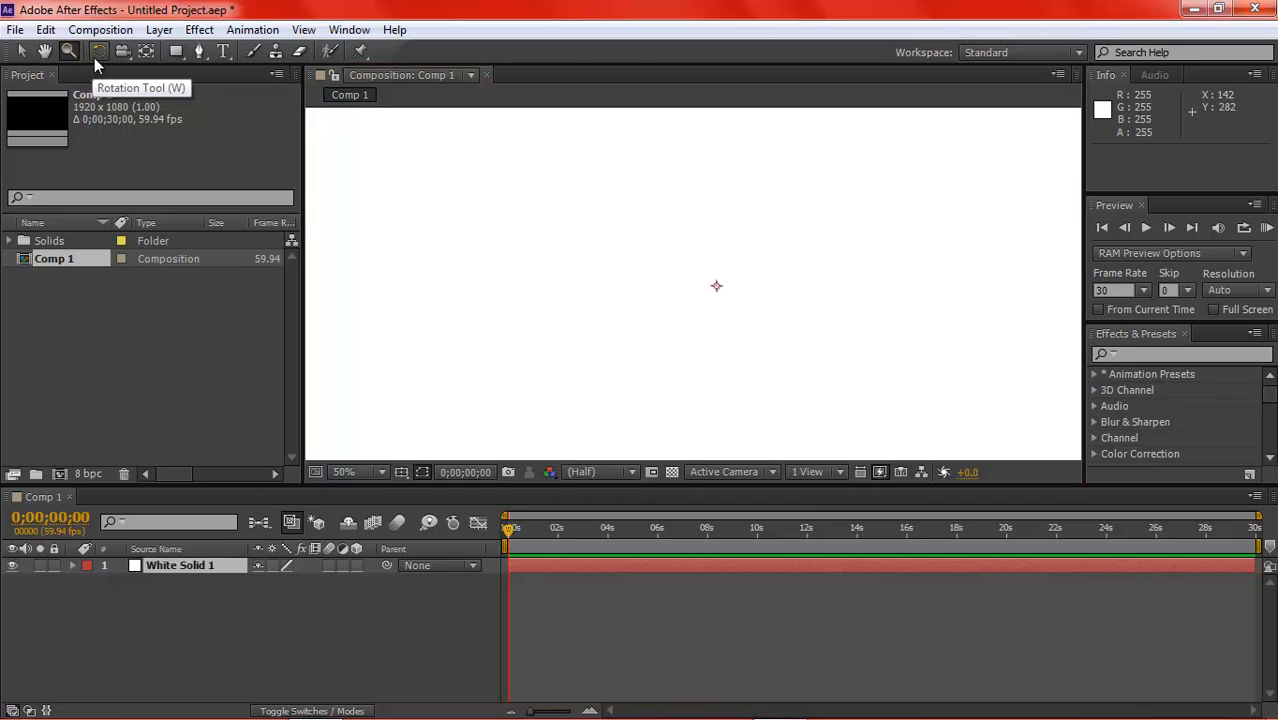
pyautogui.click(99, 52)
pyautogui.moveTo(482, 177)
pyautogui.mouseDown()
pyautogui.moveTo(553, 208)
pyautogui.moveTo(479, 214)
pyautogui.moveTo(525, 197)
pyautogui.moveTo(496, 208)
pyautogui.moveTo(459, 180)
pyautogui.mouseUp()
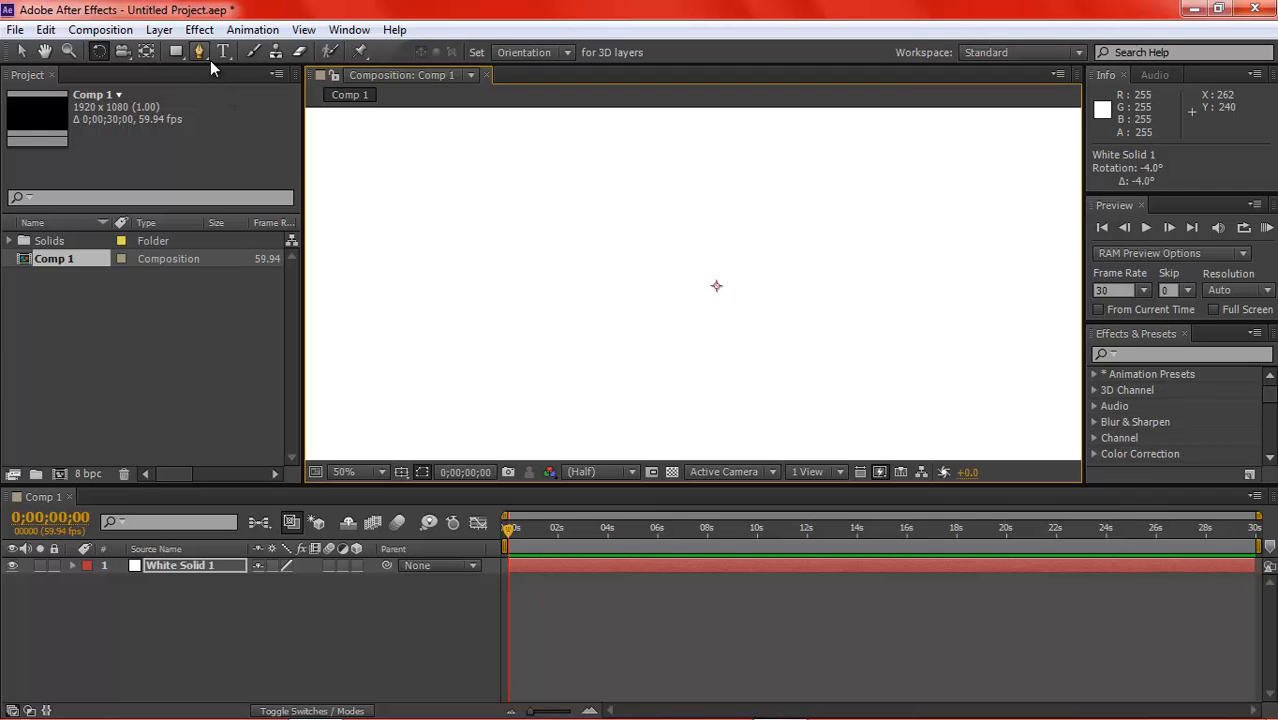
# Examine the tool variants offered for the Pen, shape and Type tools.
pyautogui.moveTo(204, 54); pyautogui.dragTo(262, 104)
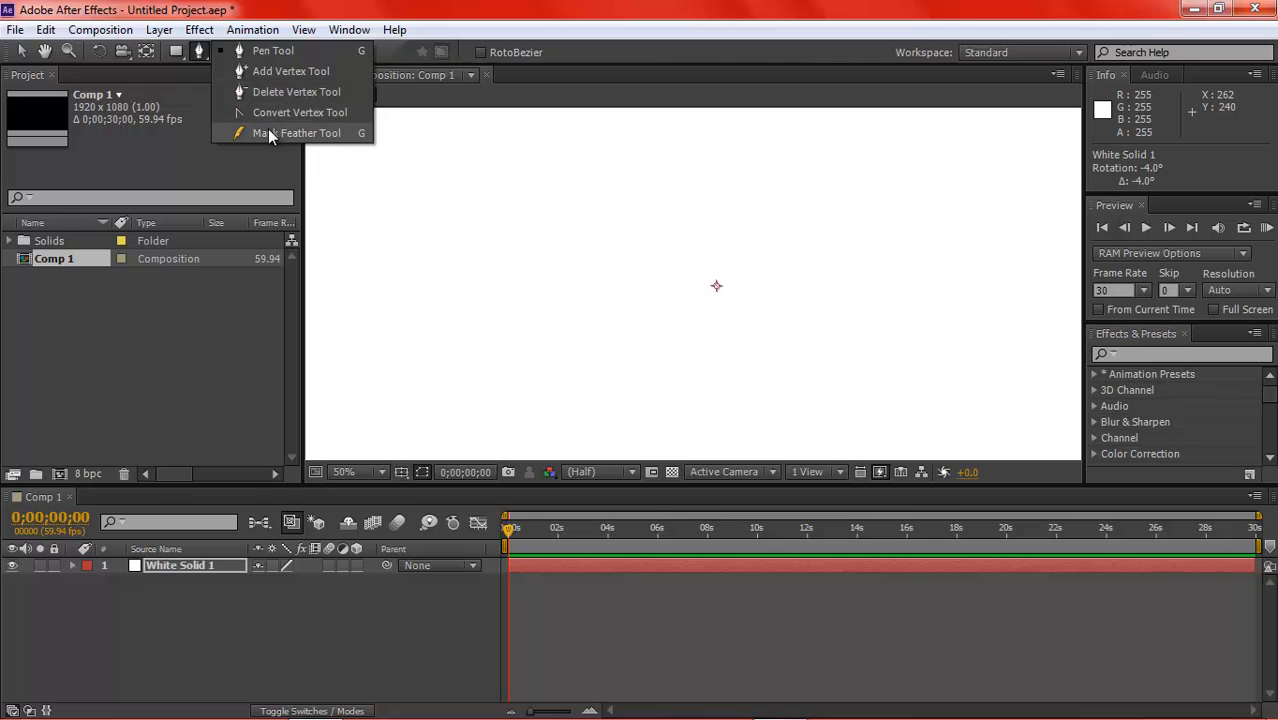
pyautogui.click(184, 55)
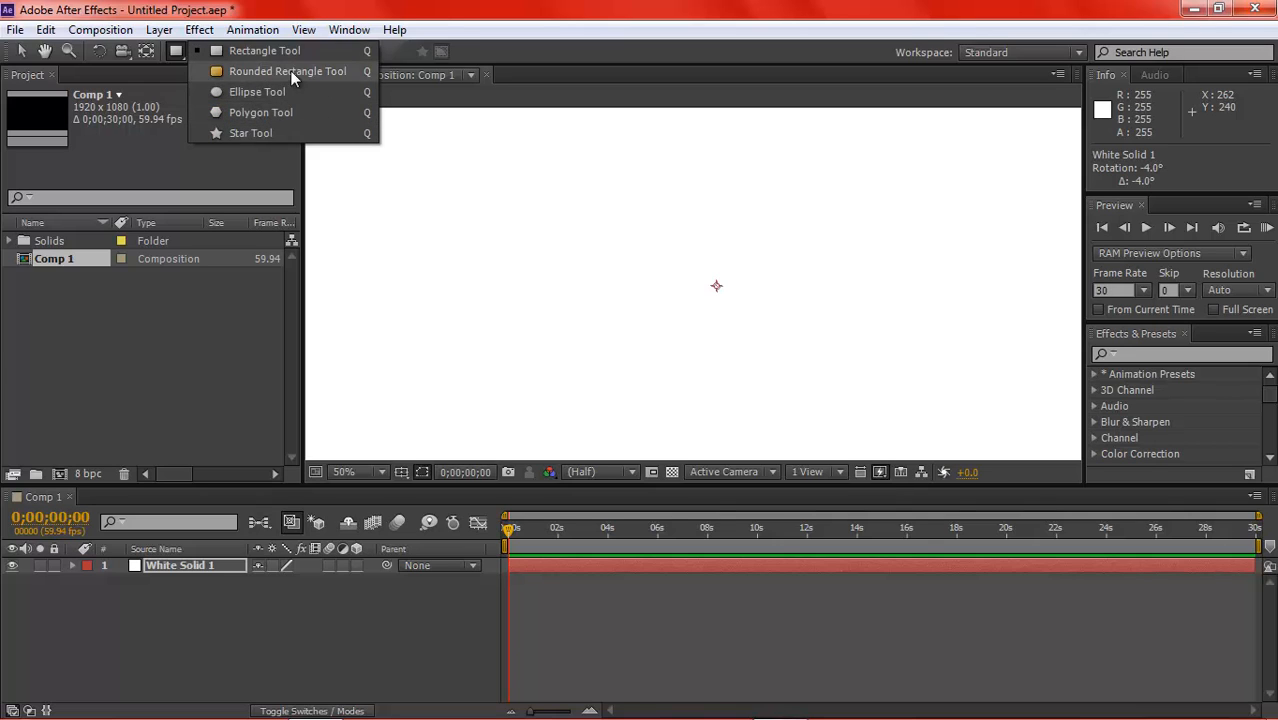
pyautogui.click(516, 53)
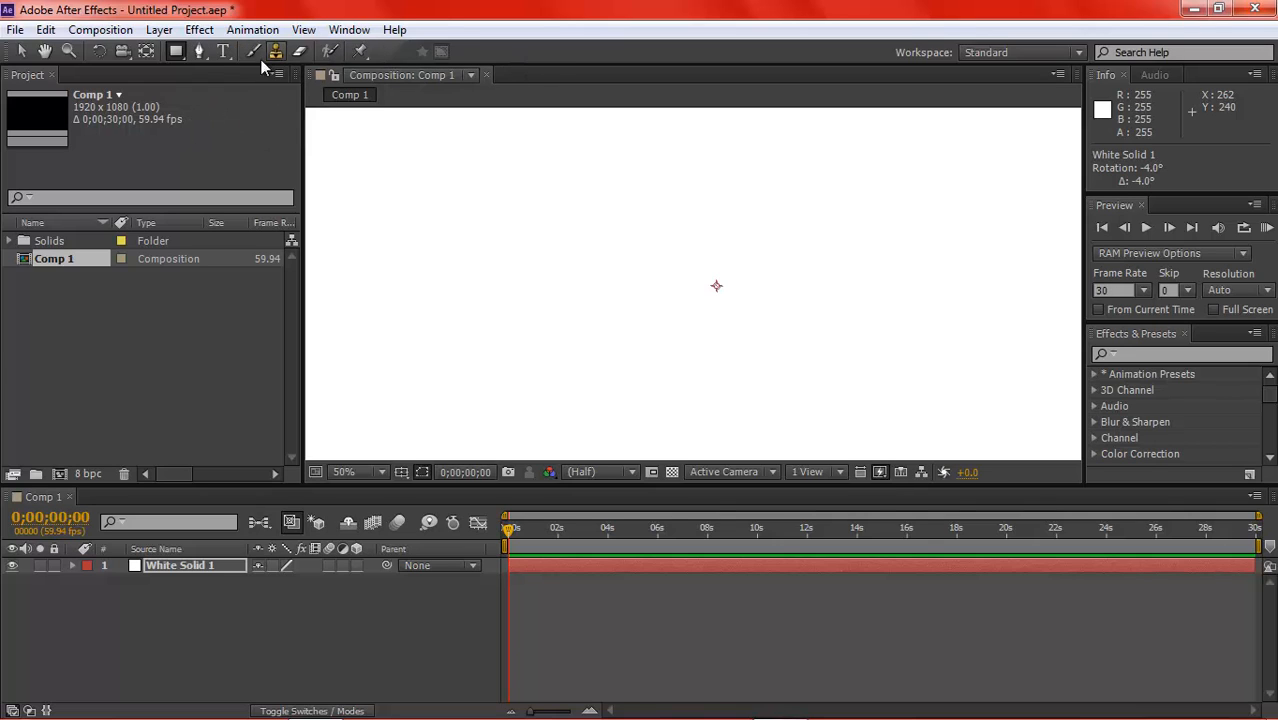
pyautogui.click(226, 51)
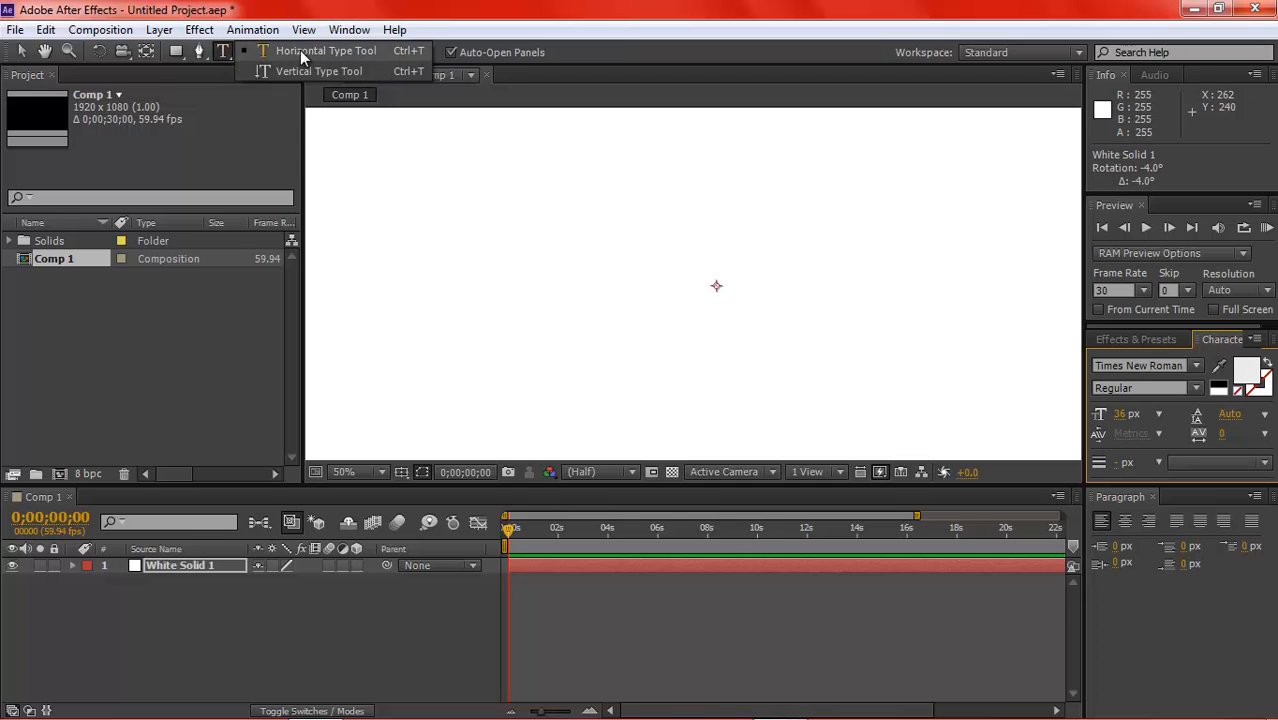
pyautogui.click(216, 74)
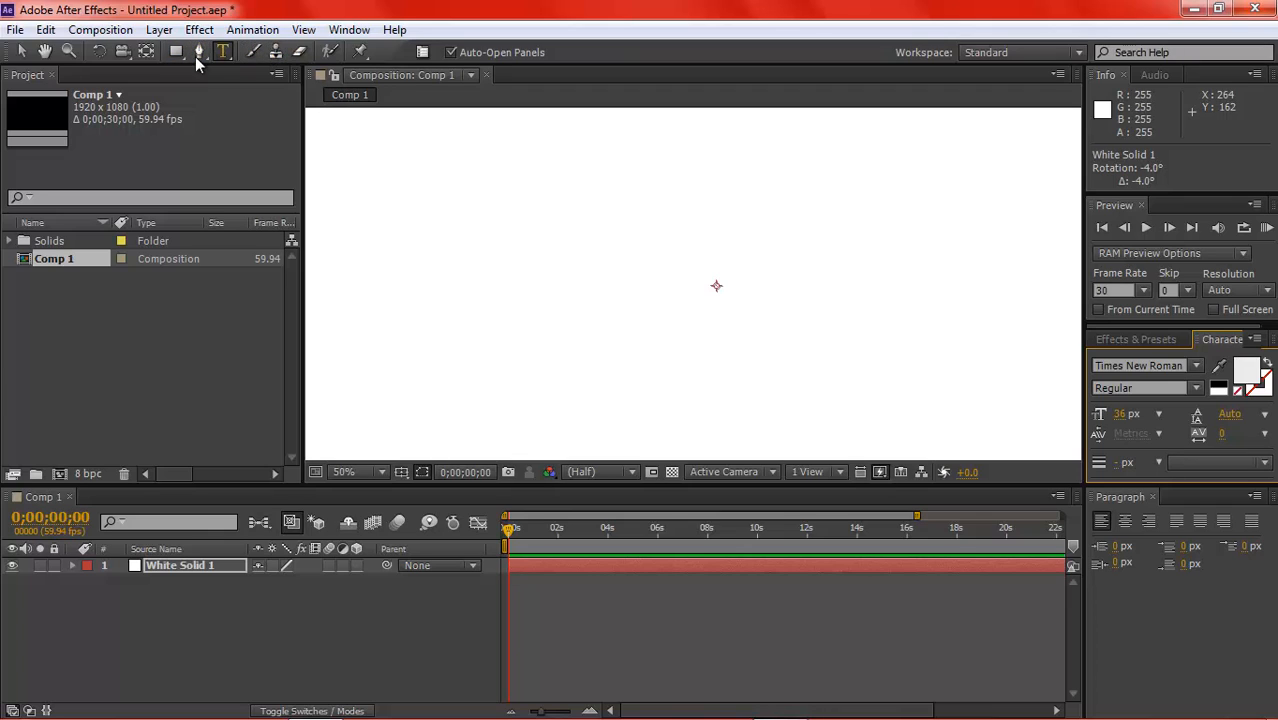
pyautogui.click(21, 52)
pyautogui.click(47, 55)
# Draw a closed, irregular nine-vertex mask on the white solid above its centre with the Pen tool.
pyautogui.click(199, 56)
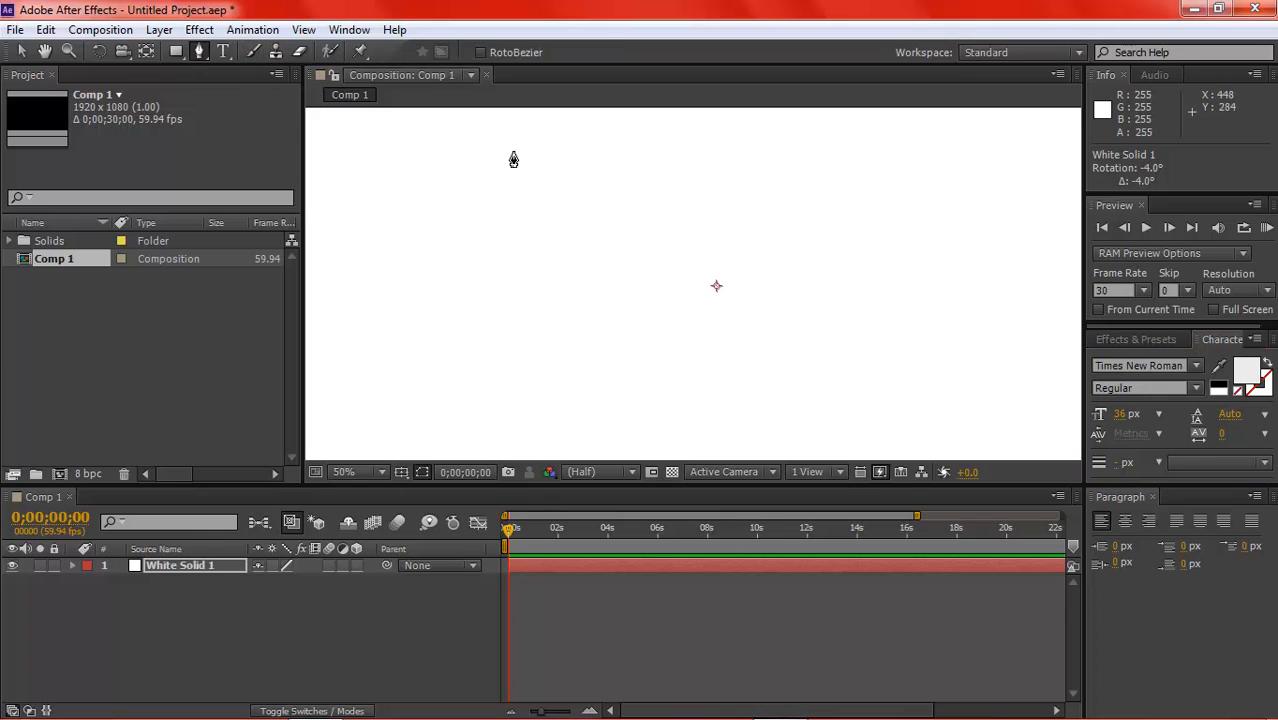
pyautogui.click(606, 148)
pyautogui.click(562, 193)
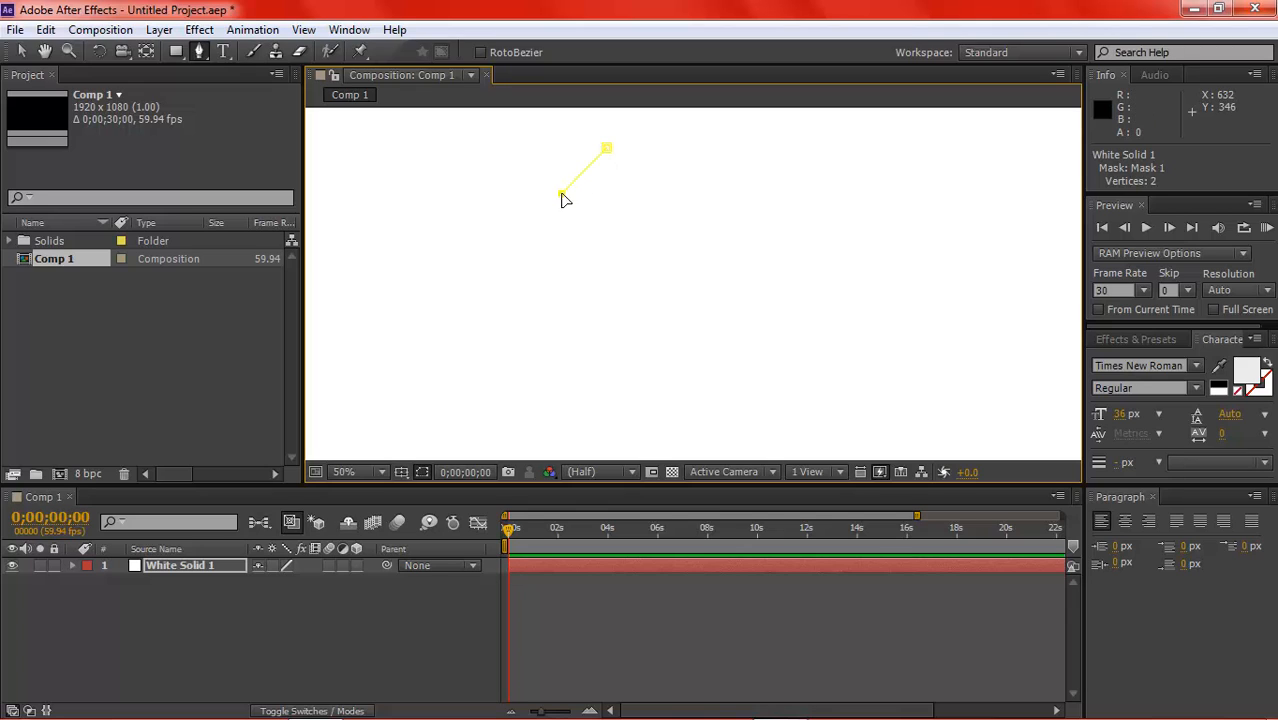
pyautogui.click(566, 245)
pyautogui.click(612, 264)
pyautogui.click(670, 259)
pyautogui.click(702, 224)
pyautogui.click(706, 194)
pyautogui.click(655, 176)
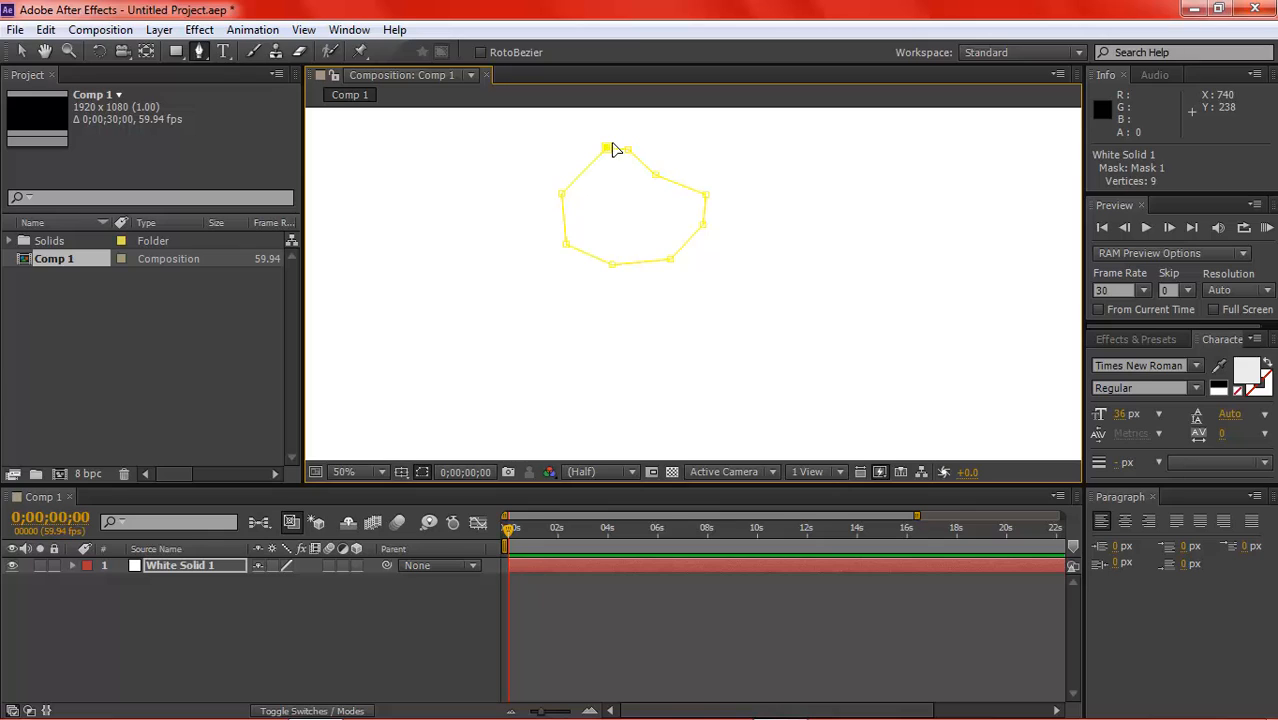
pyautogui.click(607, 149)
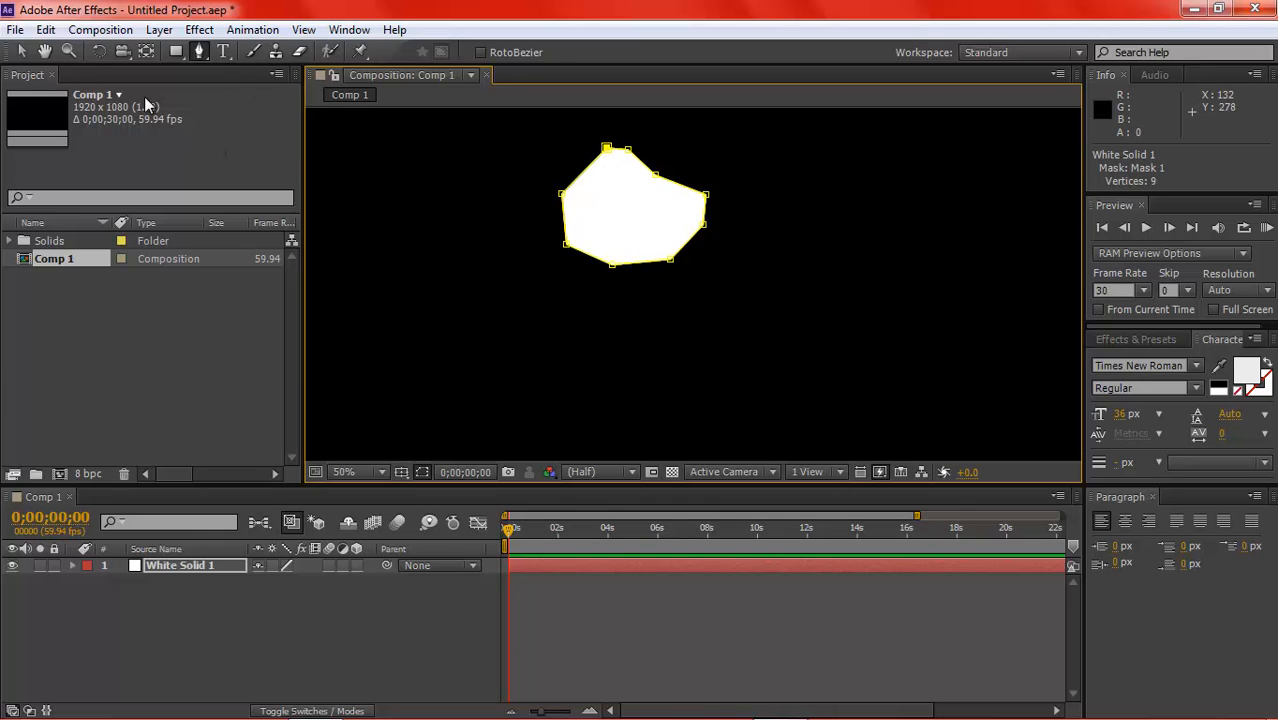
# Pan the composition view around the masked shape with the Hand tool and return to the Selection tool.
pyautogui.click(44, 51)
pyautogui.moveTo(662, 228); pyautogui.dragTo(528, 337)
pyautogui.click(21, 53)
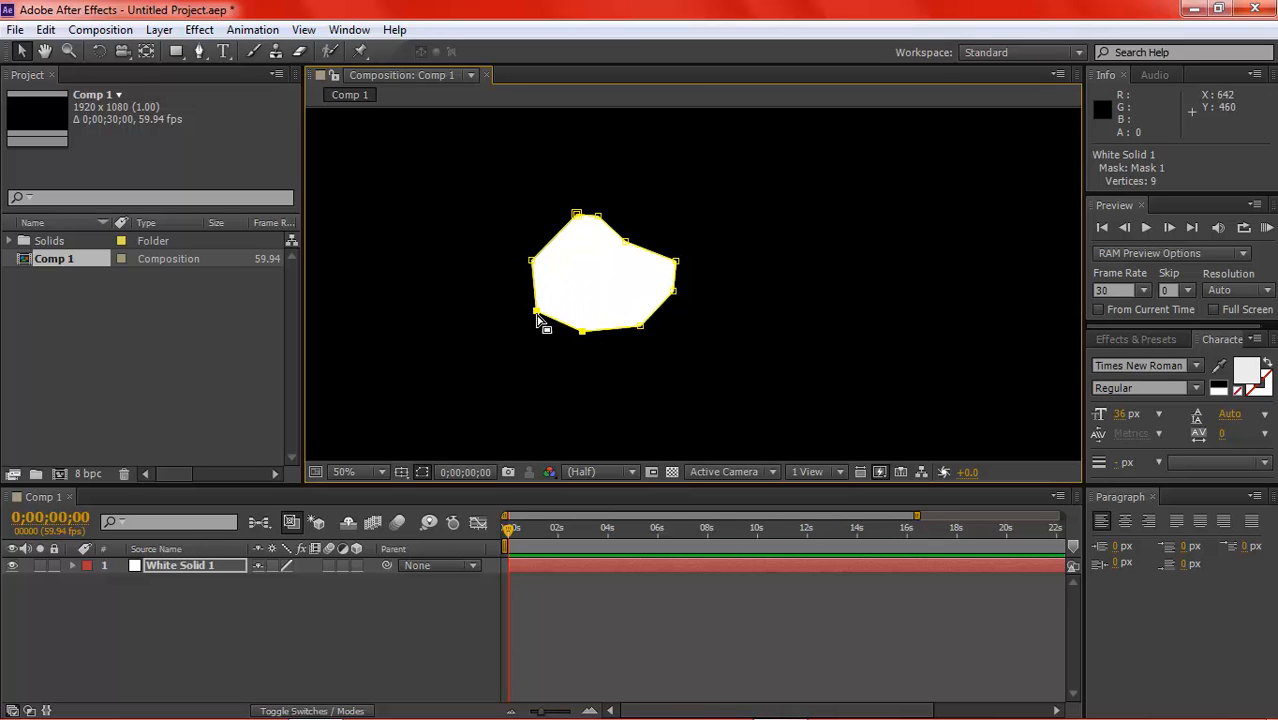
pyautogui.click(44, 51)
pyautogui.moveTo(613, 337); pyautogui.dragTo(557, 313)
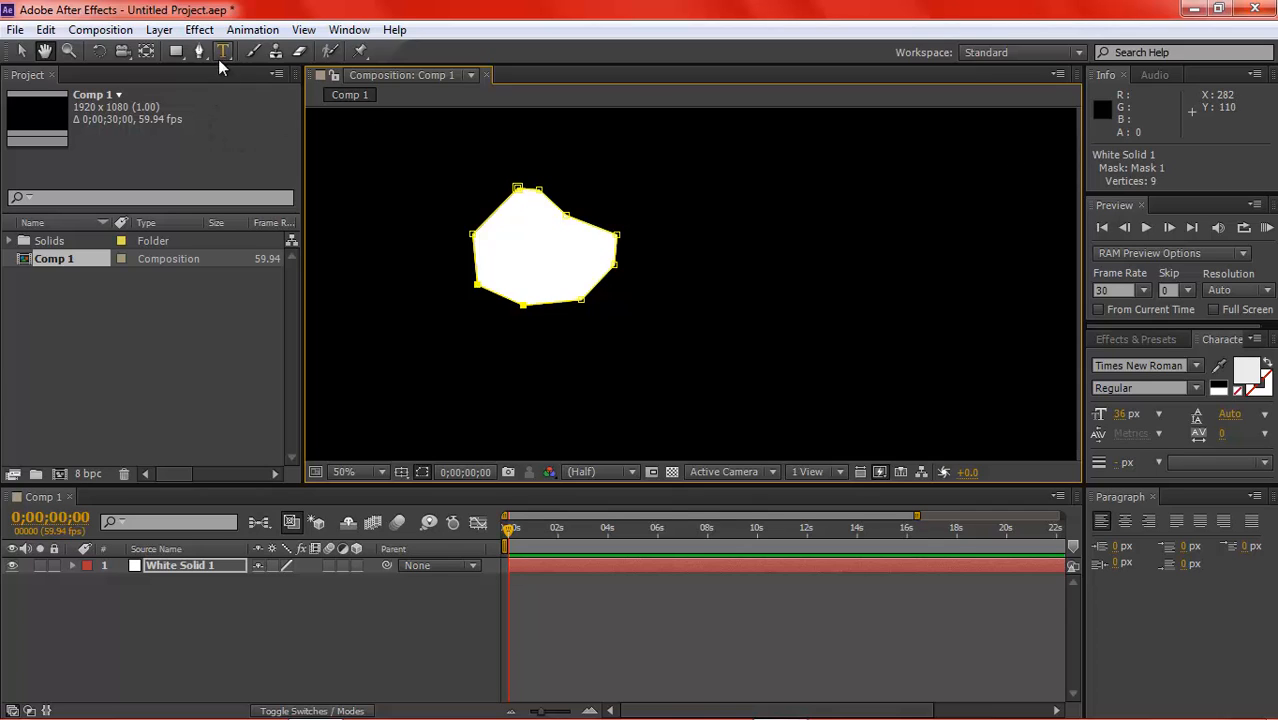
pyautogui.click(21, 51)
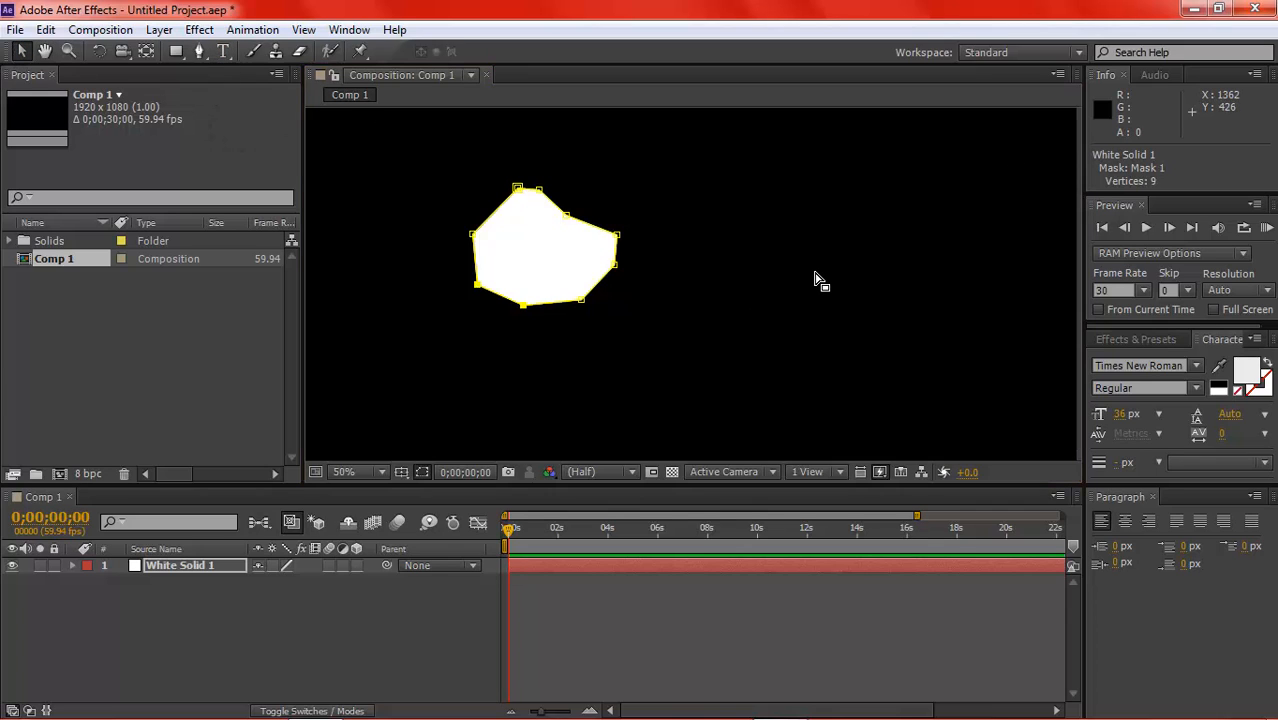